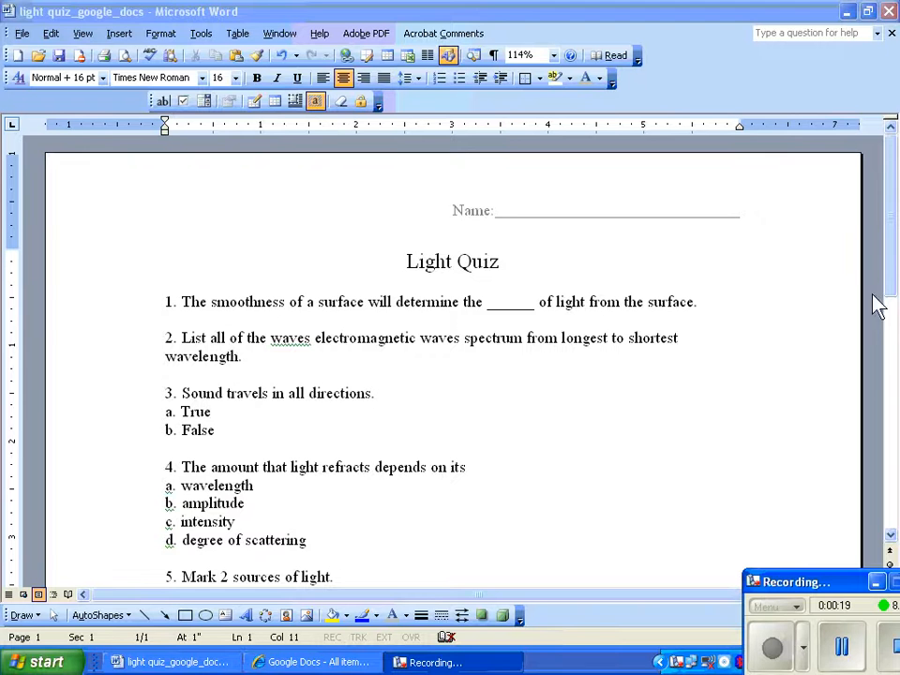
Review the Light Quiz in Word, switch to Google Docs in the browser and create a new form
left_click_drag(894, 276, 894, 319)
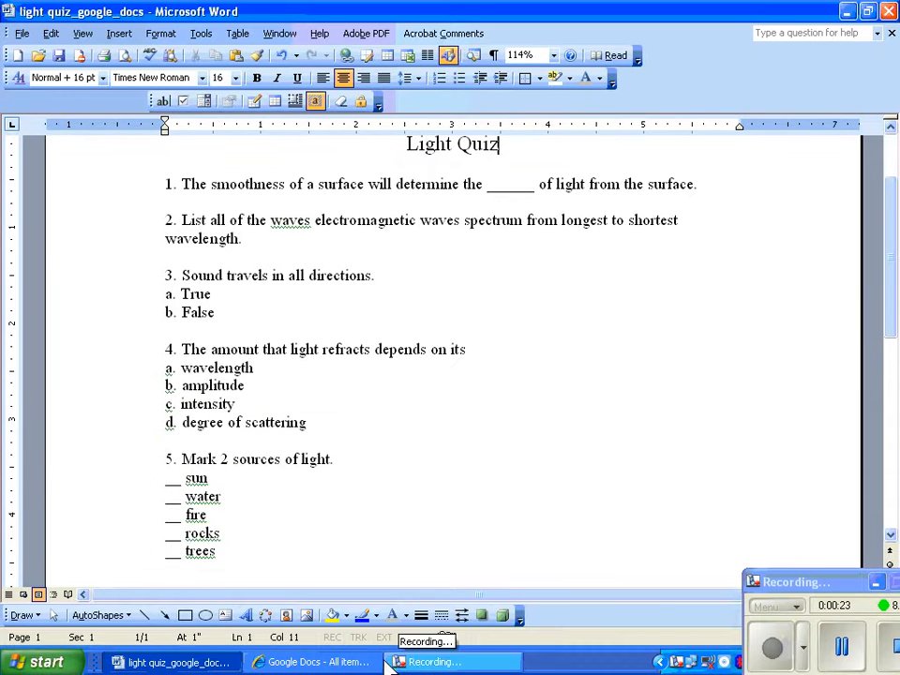
left_click(329, 663)
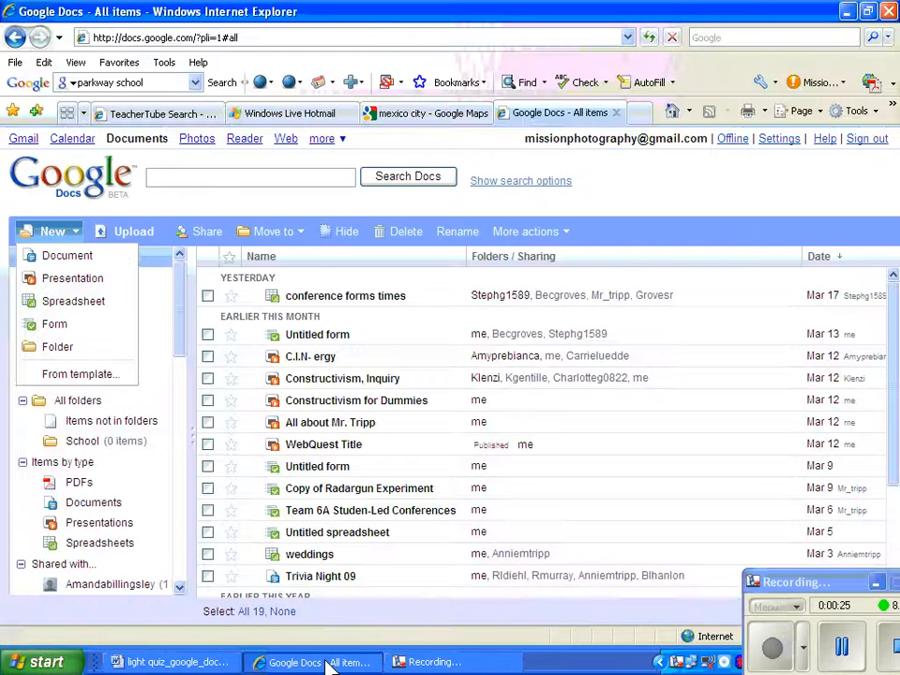
left_click(706, 208)
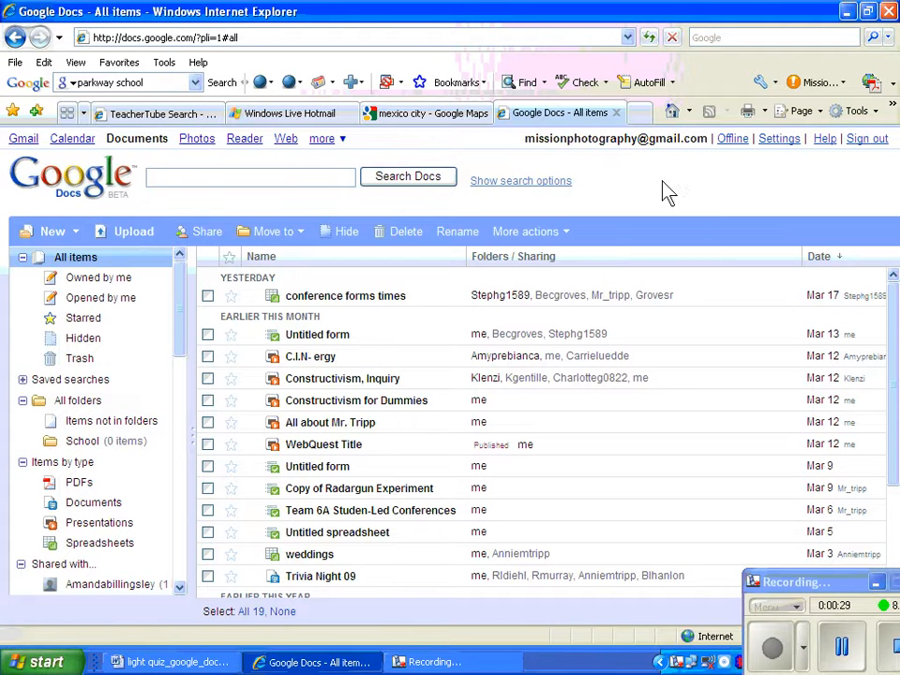
left_click(70, 235)
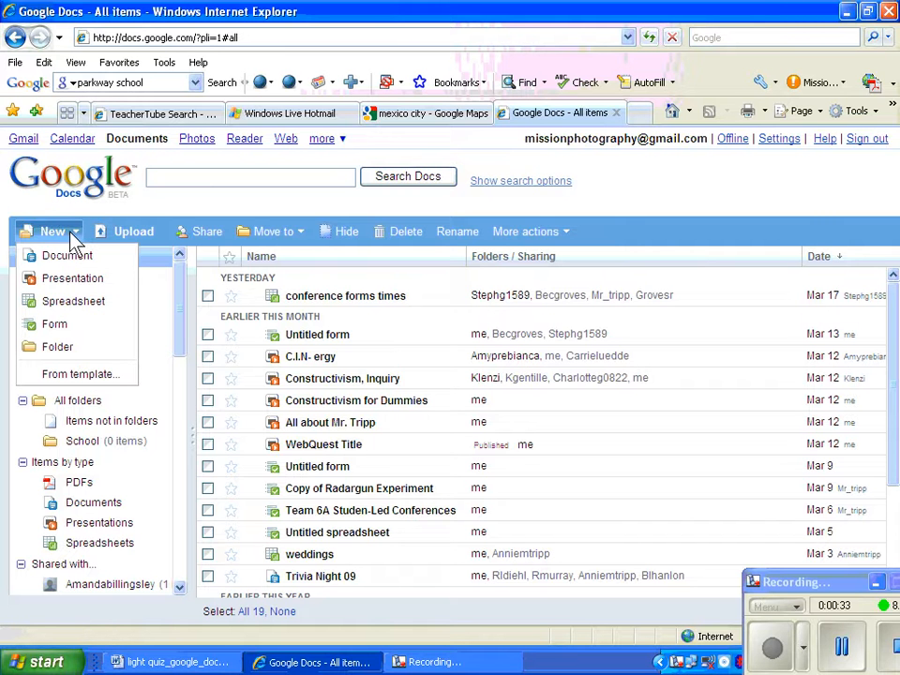
left_click(54, 325)
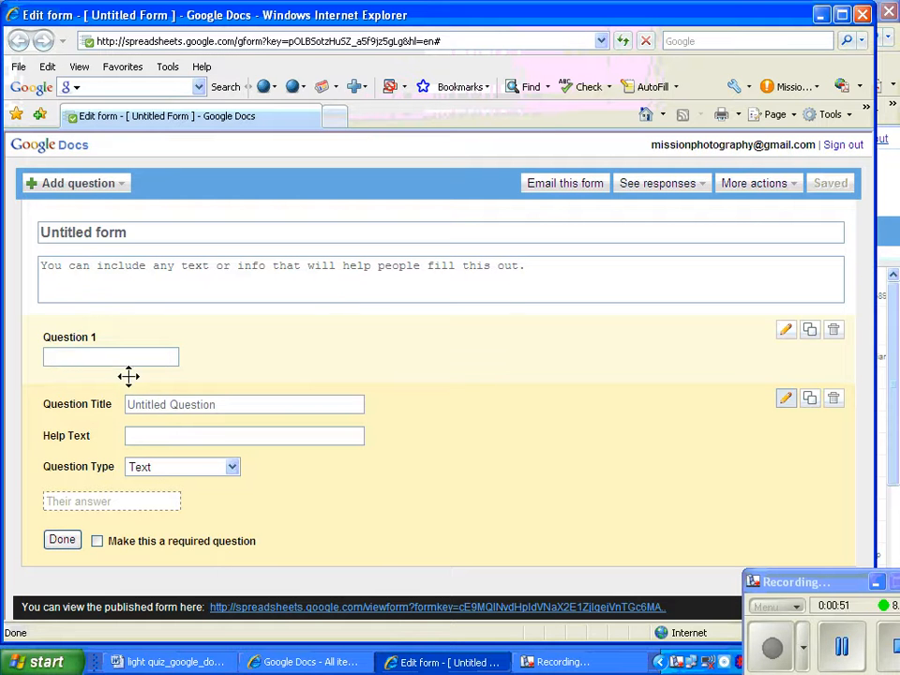
Title the second question of the form "Name", keeping it a text question
left_click(176, 407)
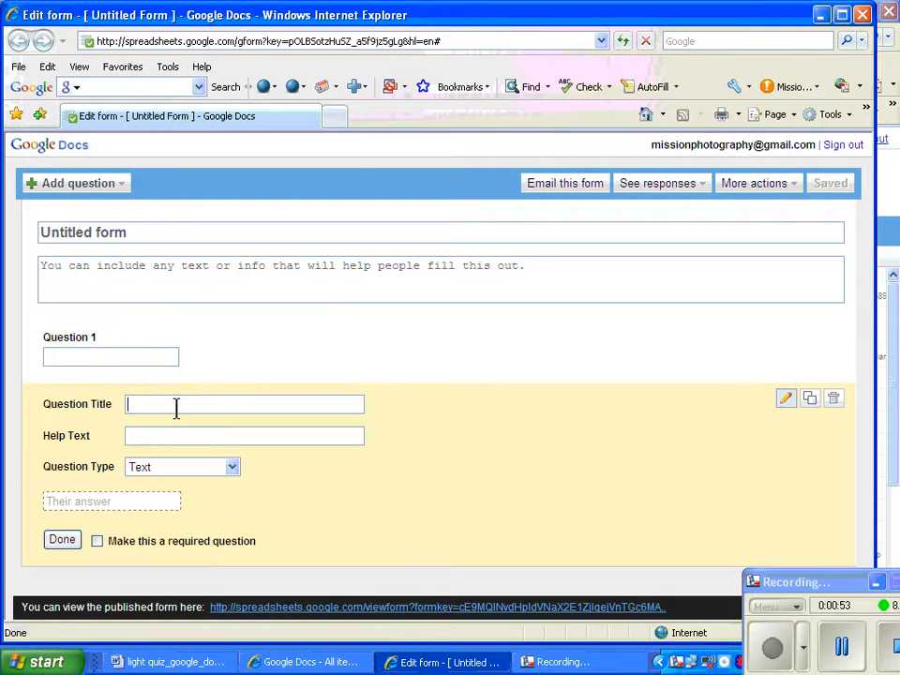
type("Na")
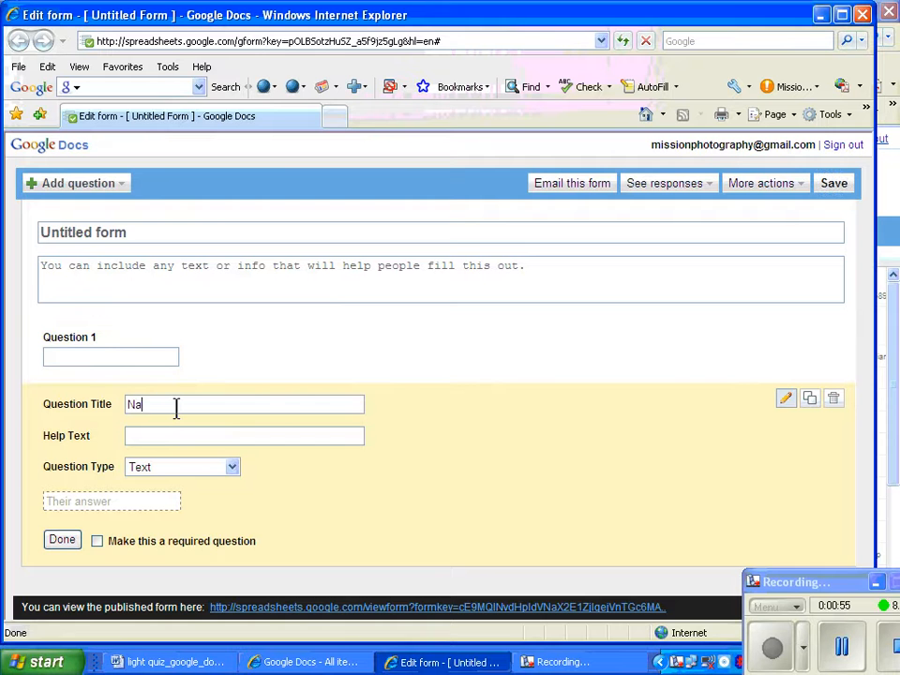
type("me")
Add a text question to the form with the title "Sound travels in all directions"
left_click(120, 184)
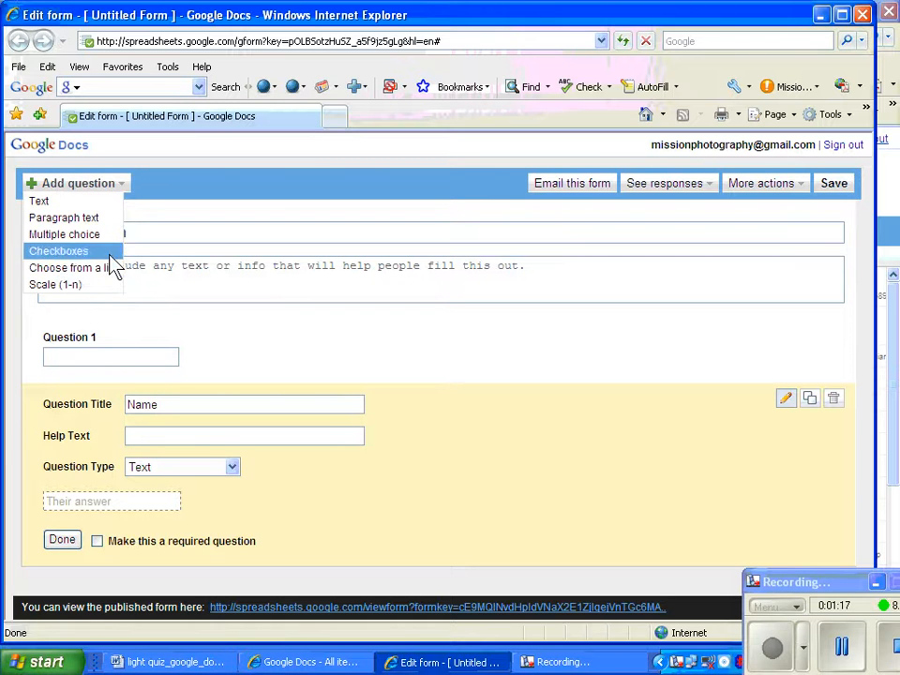
left_click(96, 201)
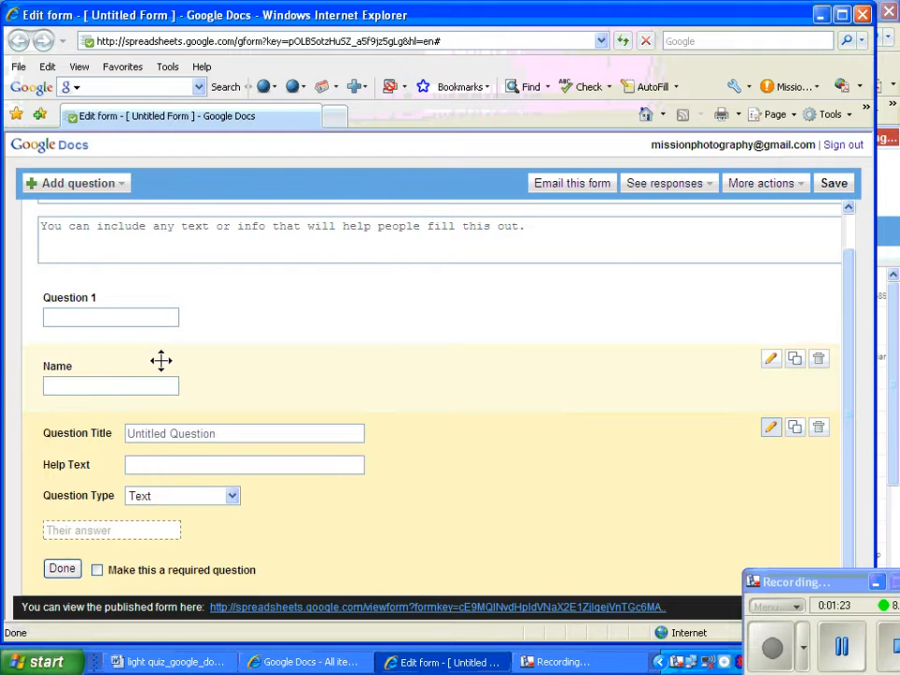
key("alt+Tab")
key("alt+Tab")
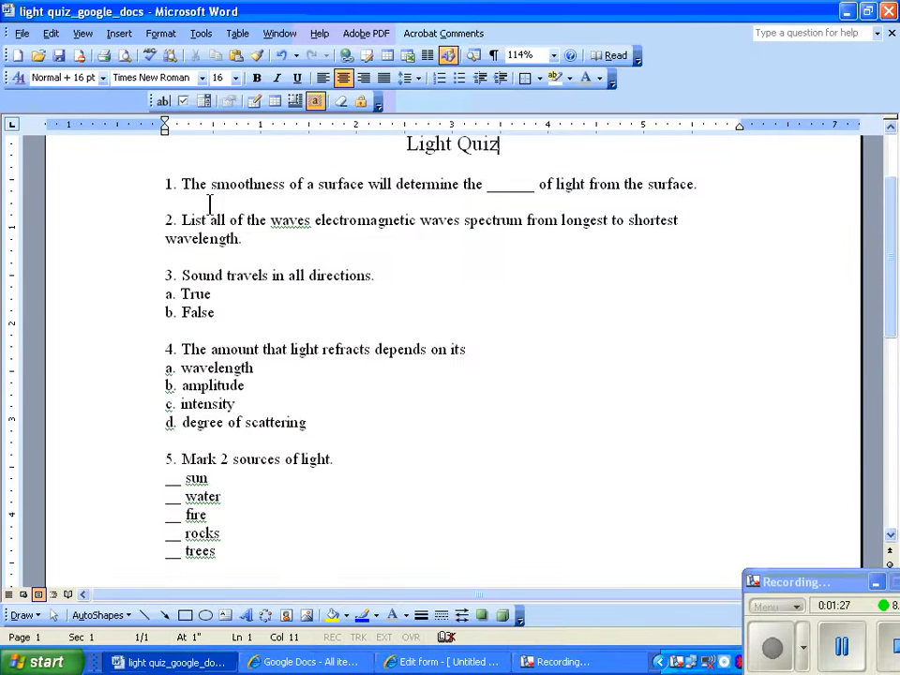
left_click_drag(183, 184, 703, 181)
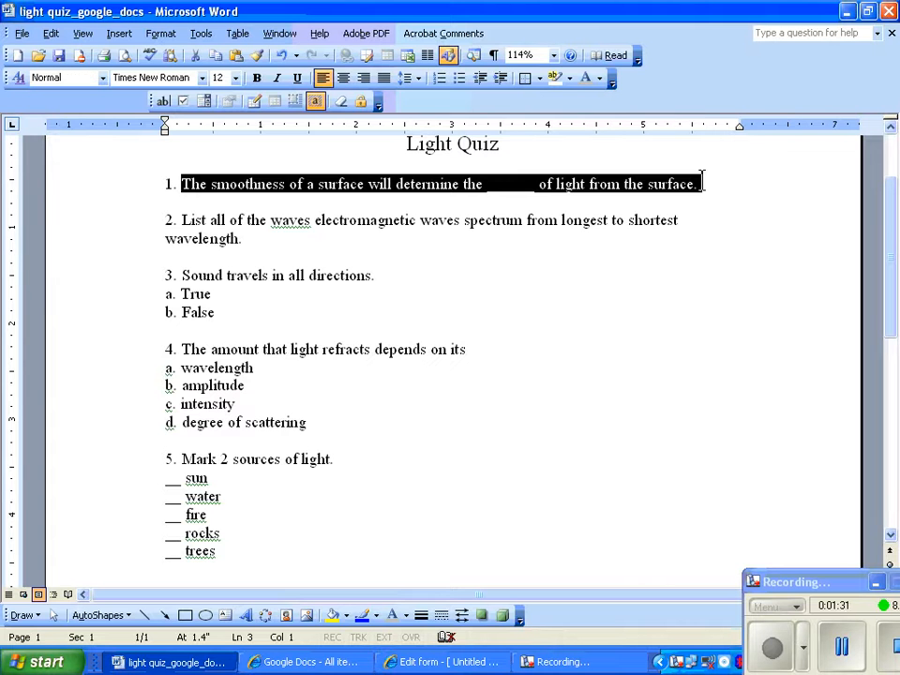
key("alt+Tab")
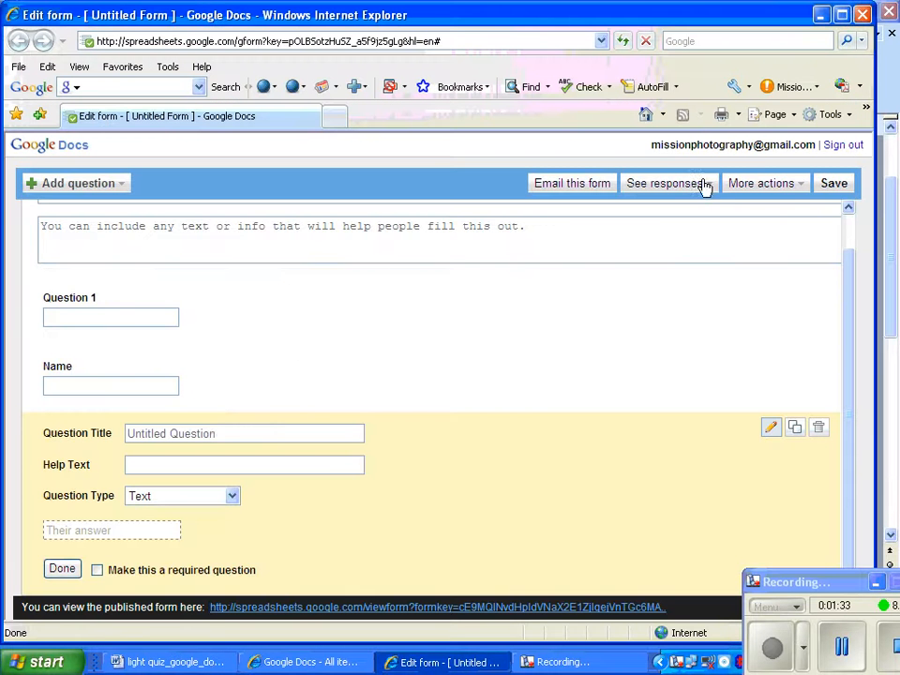
left_click(220, 431)
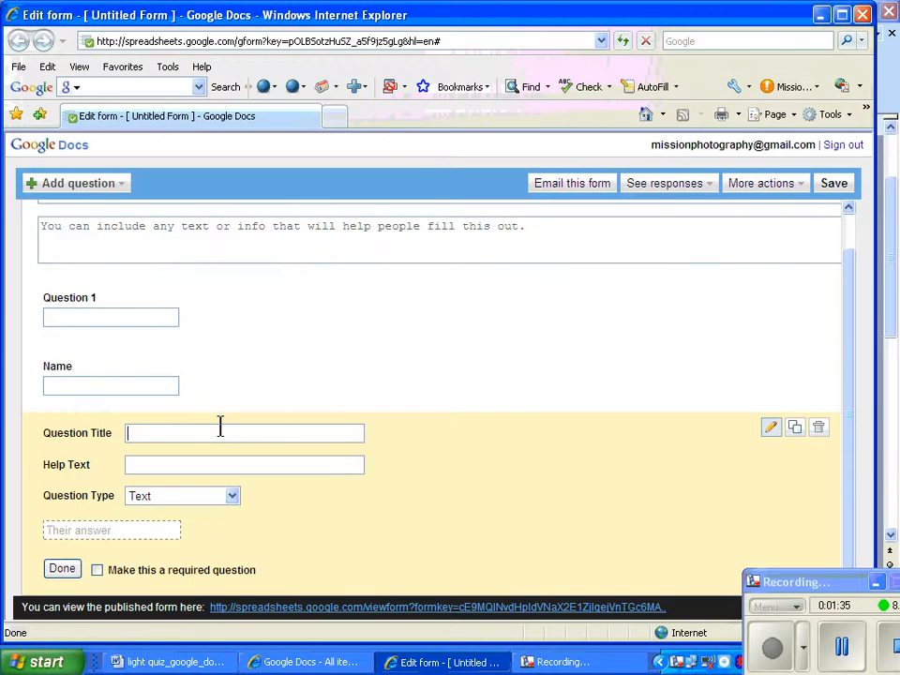
type("Sound travels in all directions")
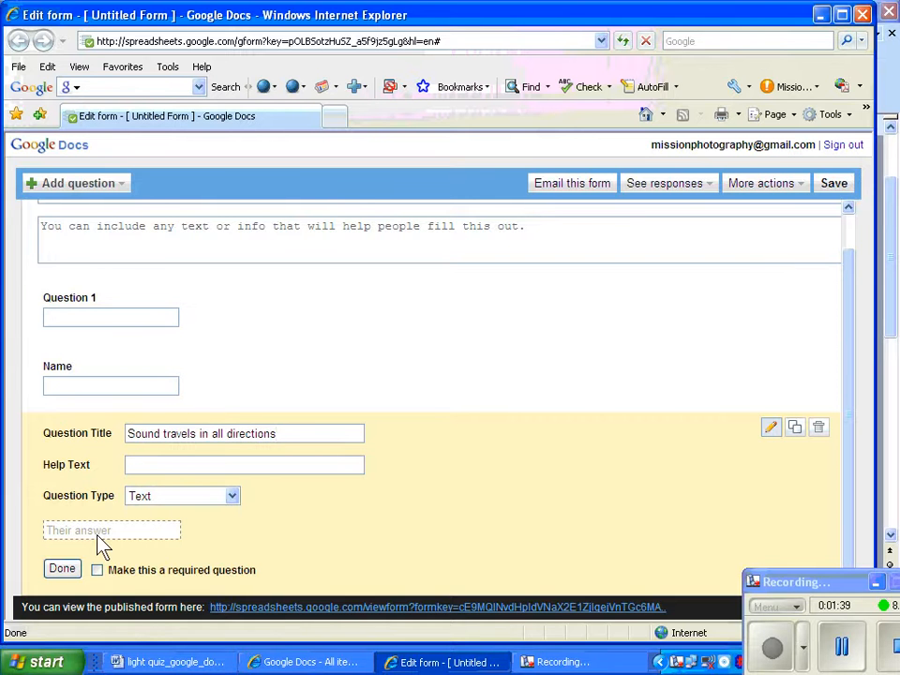
Add a paragraph text question titled "List all of the waves electromagnetic waves spectrum from longest to shortest wavelength." with help text "start with radio waves"
left_click(122, 186)
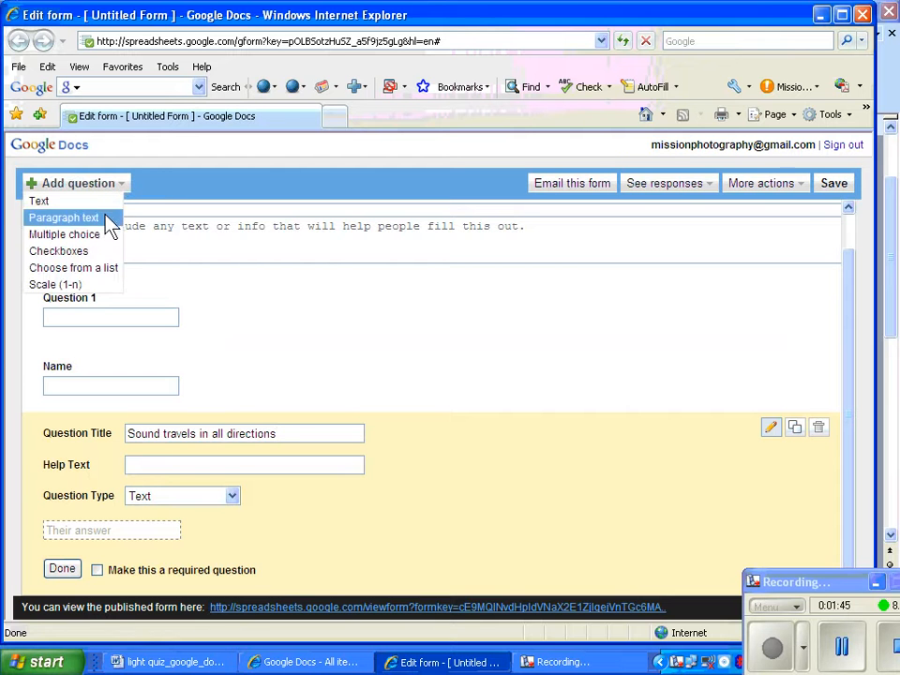
left_click(63, 217)
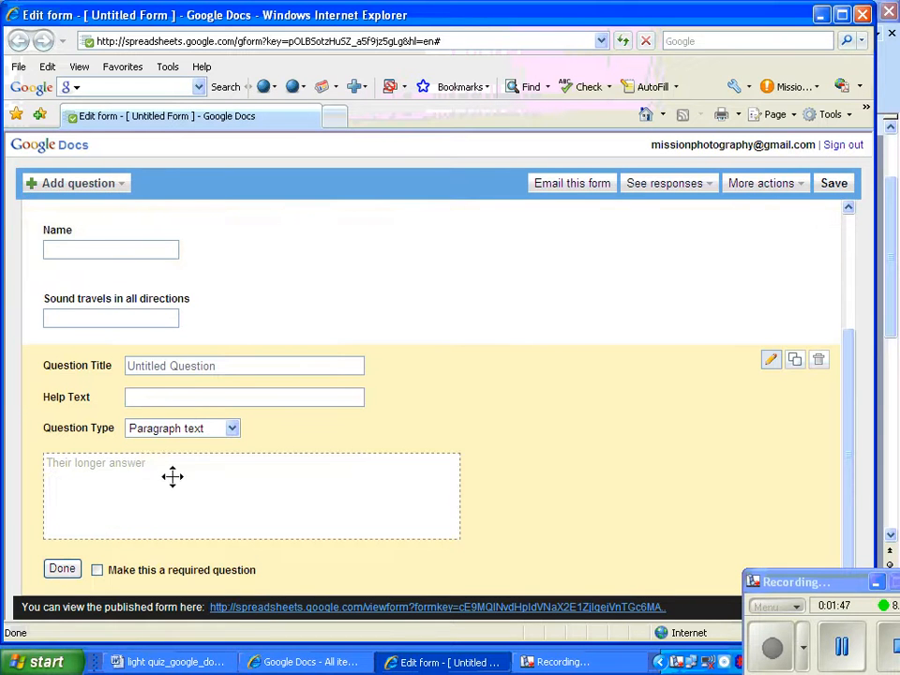
key("alt+Tab")
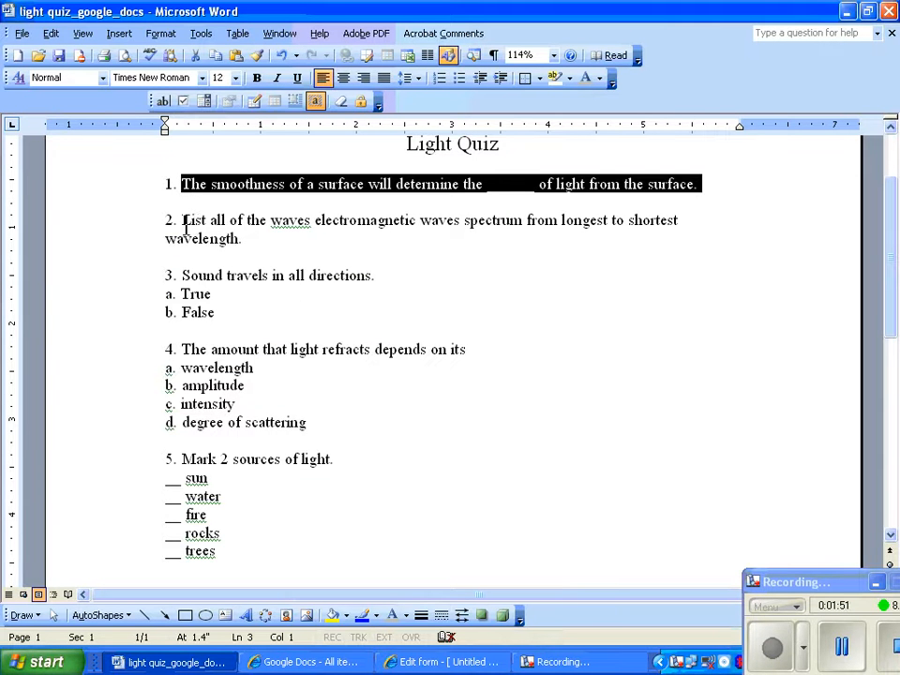
left_click_drag(184, 223, 246, 254)
key("alt+Tab")
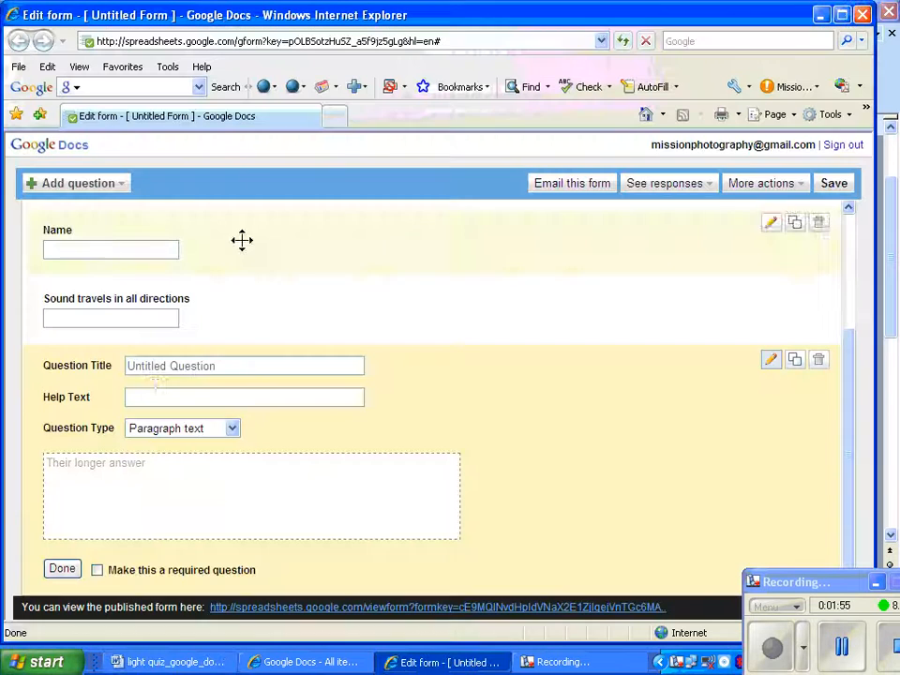
left_click(159, 371)
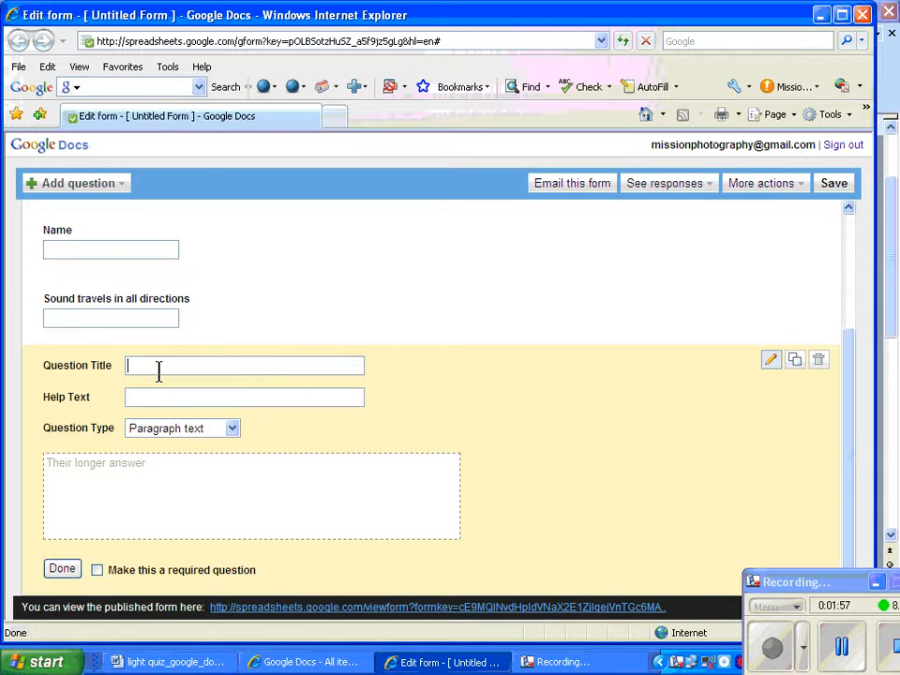
key("ctrl+v")
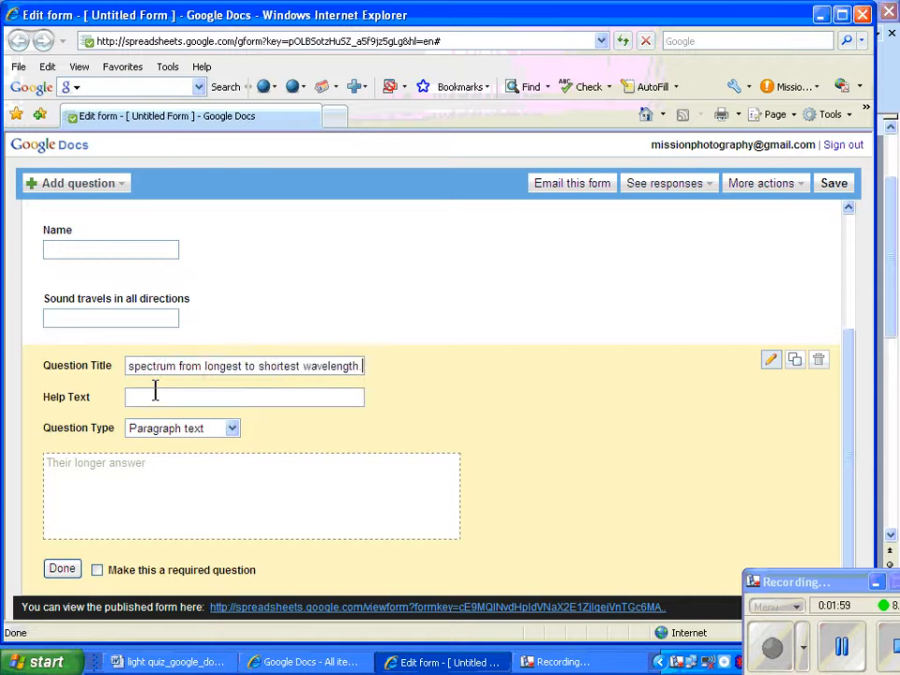
left_click(155, 399)
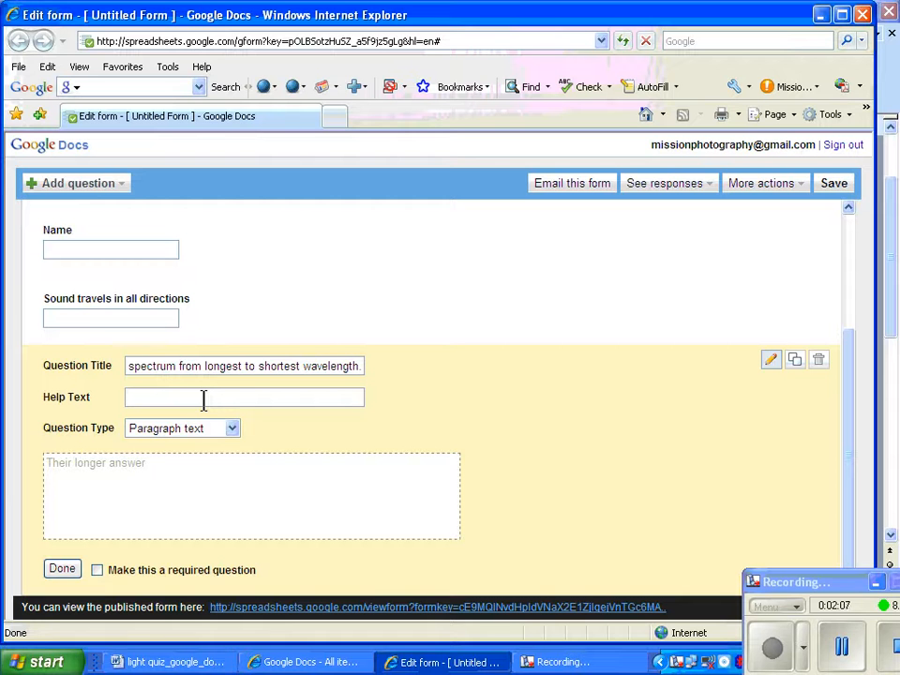
type("start with radio waves")
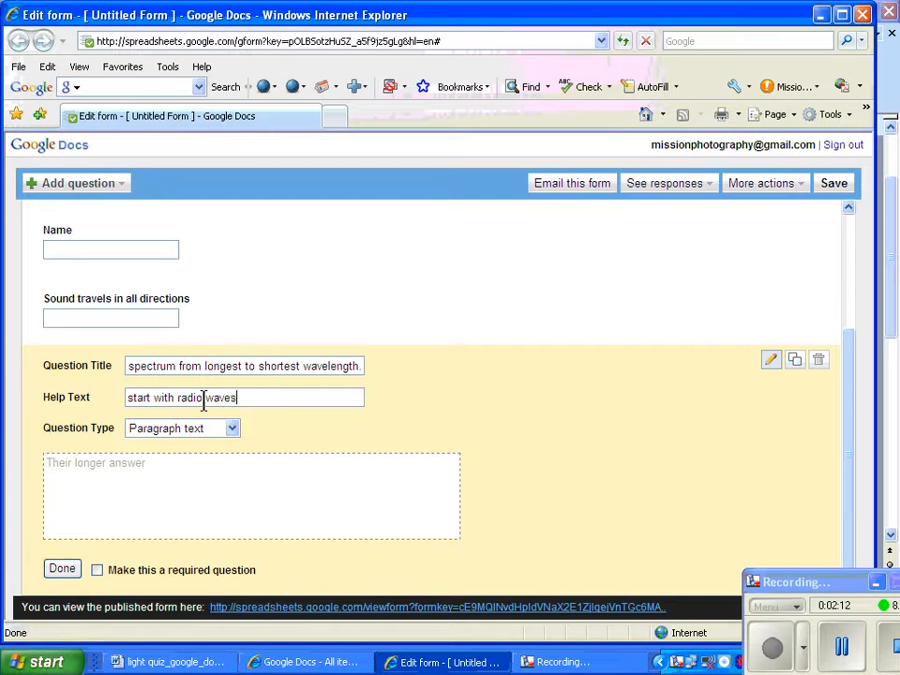
Add a multiple choice question titled "Sound travels in all directions.", copying the title from question 3 of the Word quiz
left_click(114, 185)
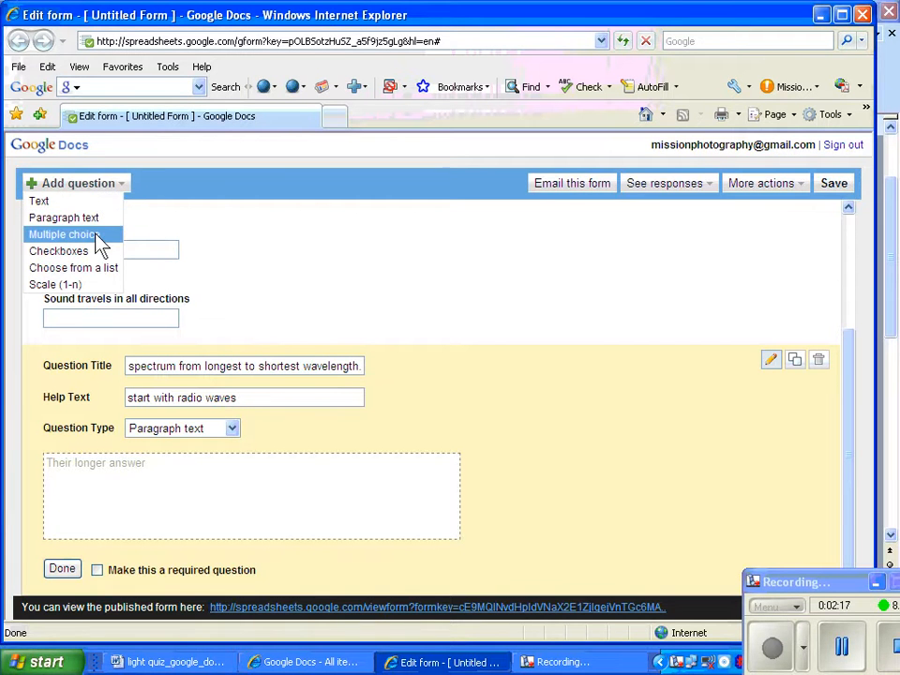
left_click(95, 234)
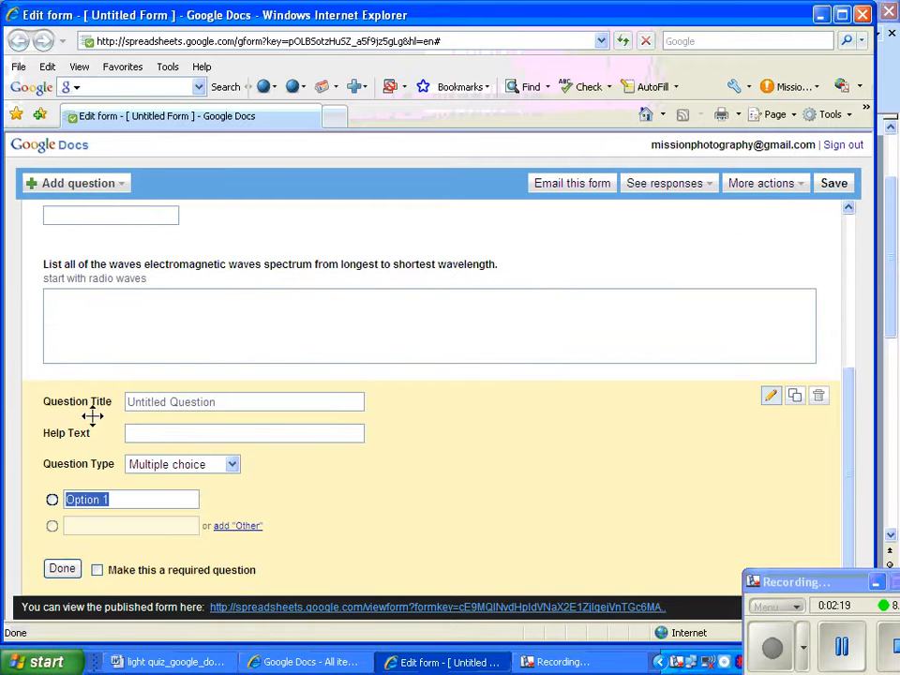
key("alt+Tab")
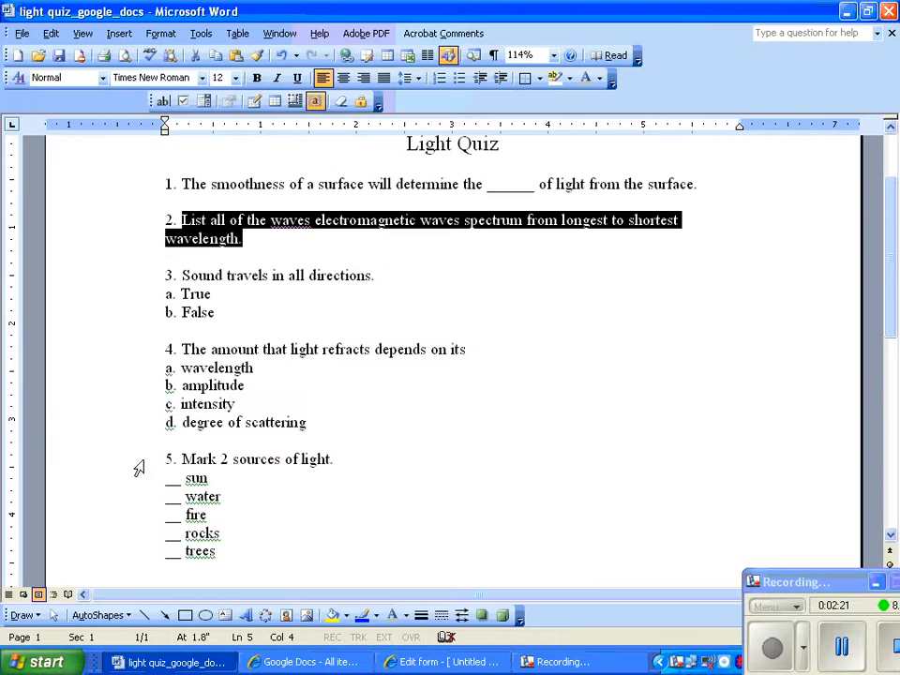
left_click_drag(385, 275, 181, 275)
key("ctrl+c")
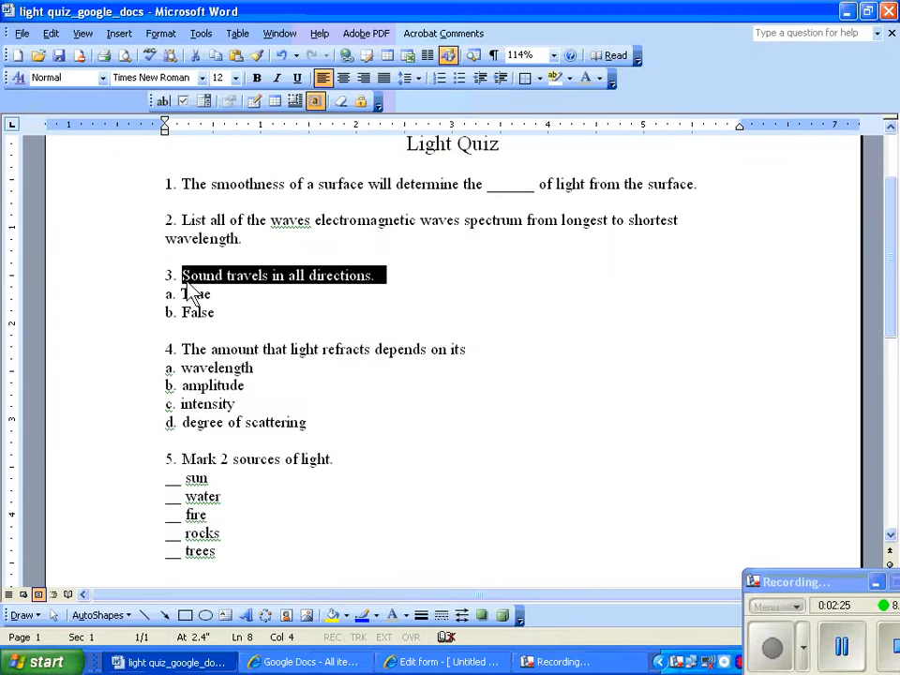
key("alt+Tab")
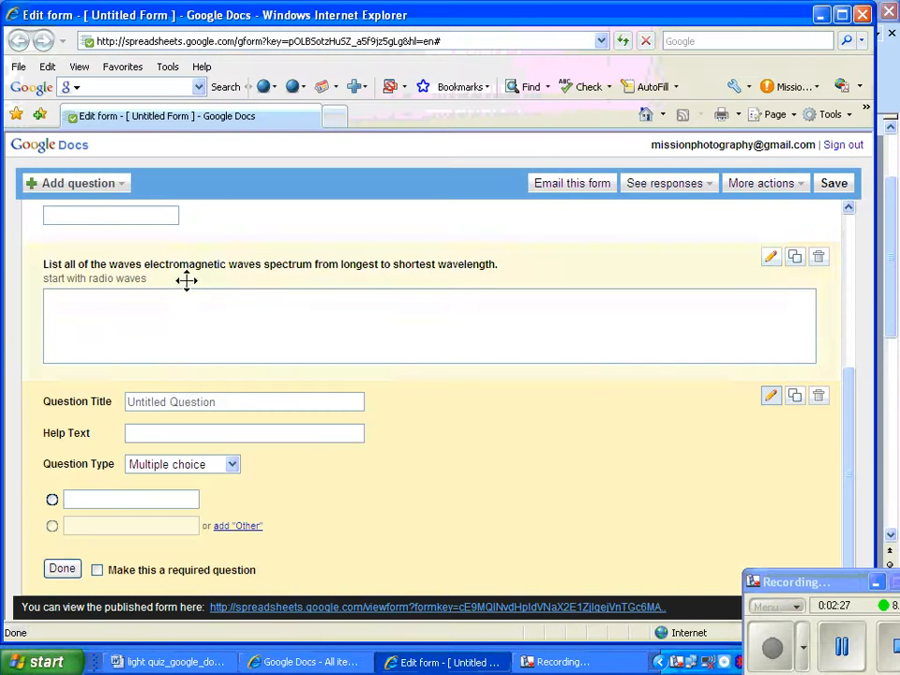
left_click(172, 404)
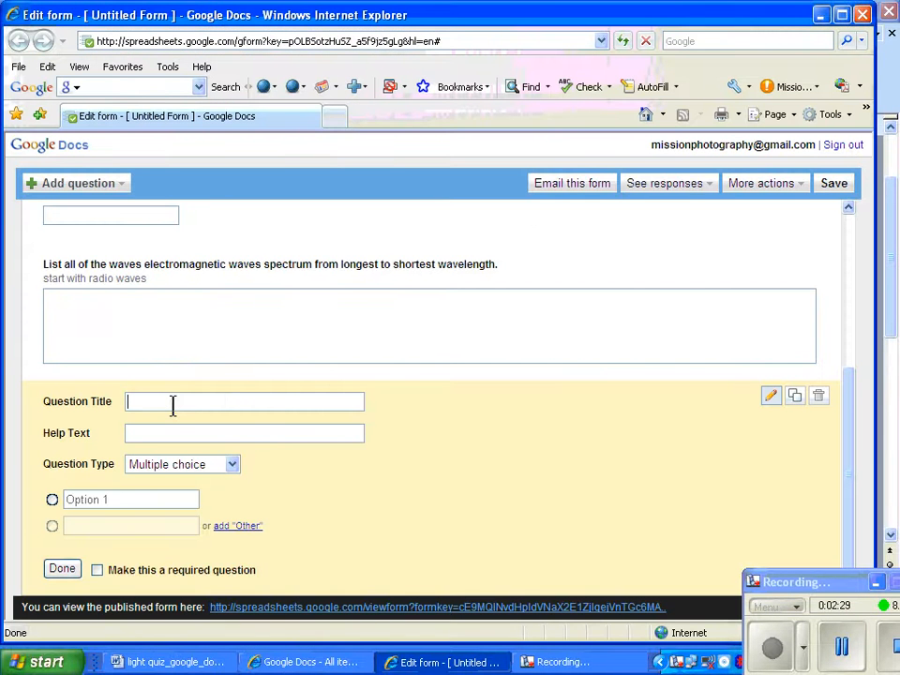
key("ctrl+v")
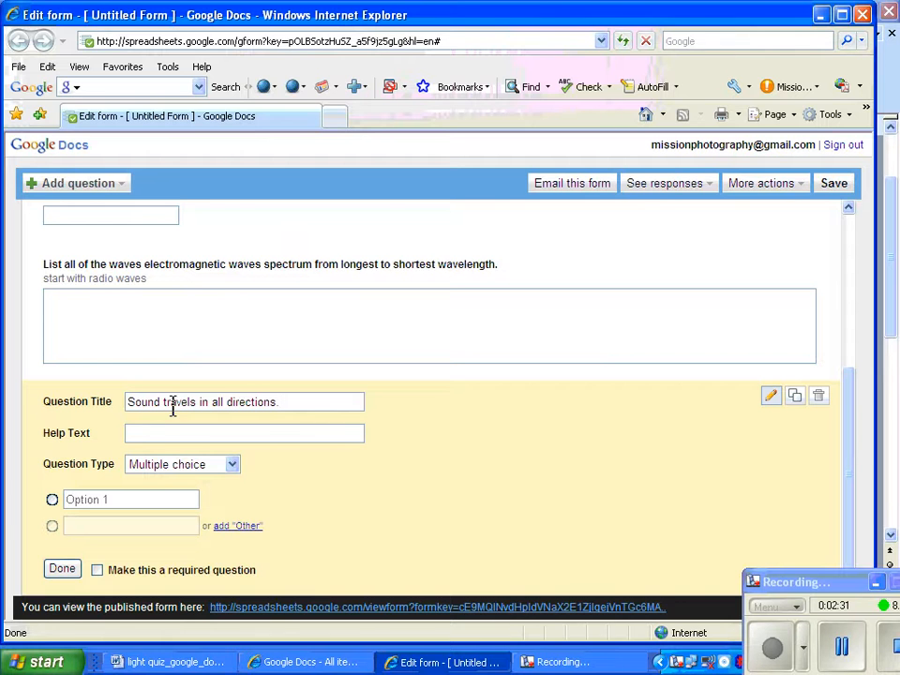
Give the multiple choice question the answer options "True", copied from the Word quiz, and "False"
key("alt+Tab")
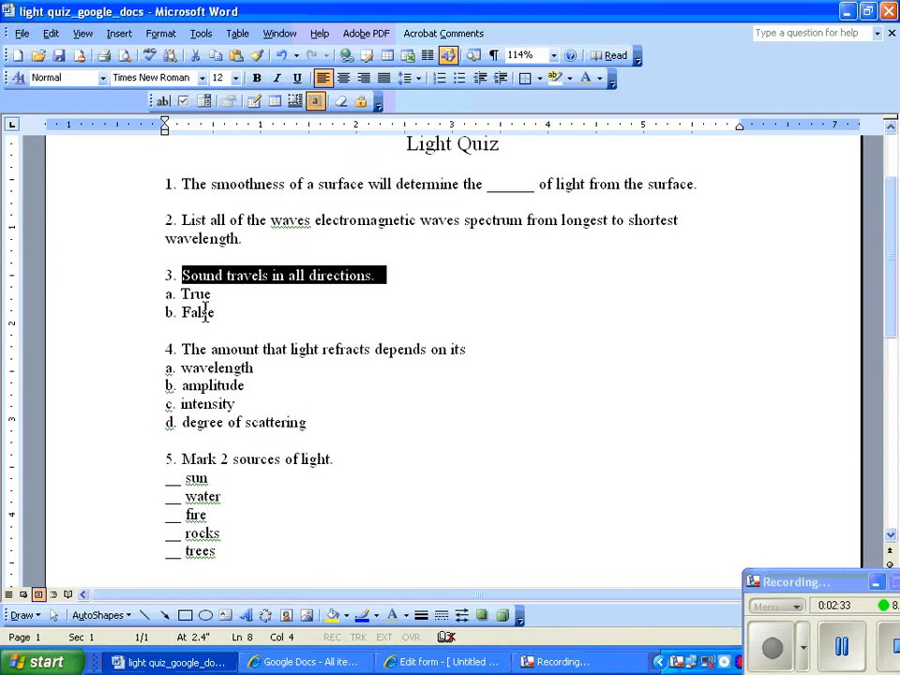
left_click_drag(211, 294, 185, 302)
key("ctrl+c")
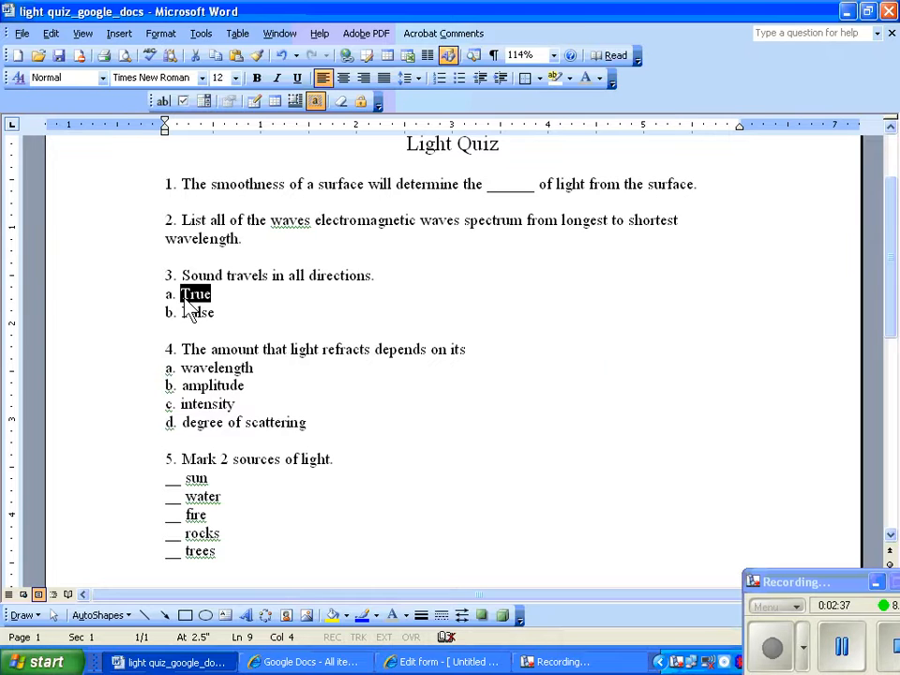
key("alt+Tab")
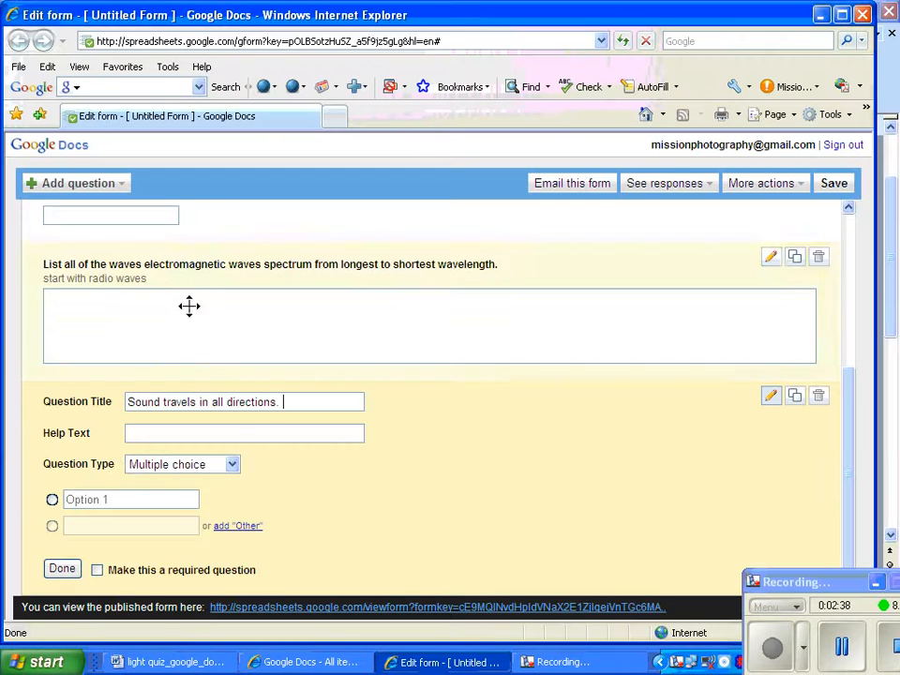
left_click(122, 498)
key("ctrl+v")
left_click(122, 525)
type("False")
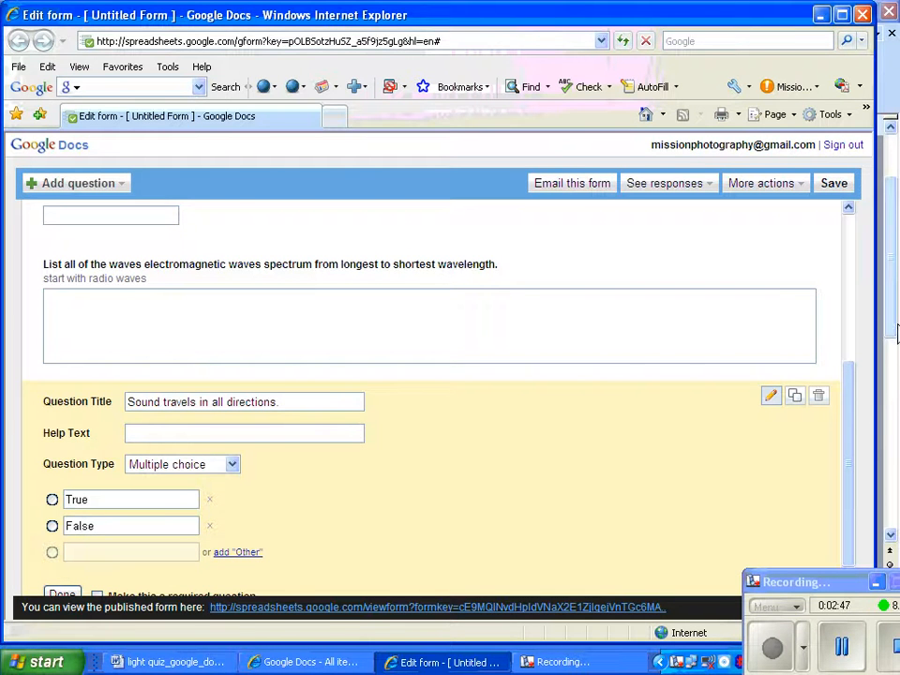
Add a multiple choice question titled "The amount that light refracts depends on its", copying the title from question 4 of the Word quiz
key("alt+Tab")
key("alt+Tab")
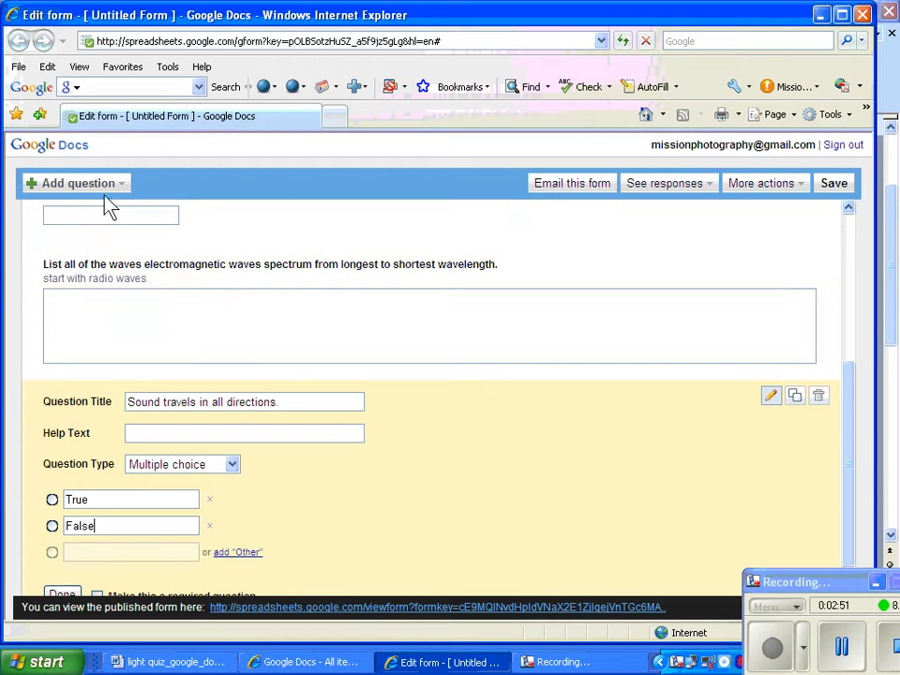
left_click(106, 192)
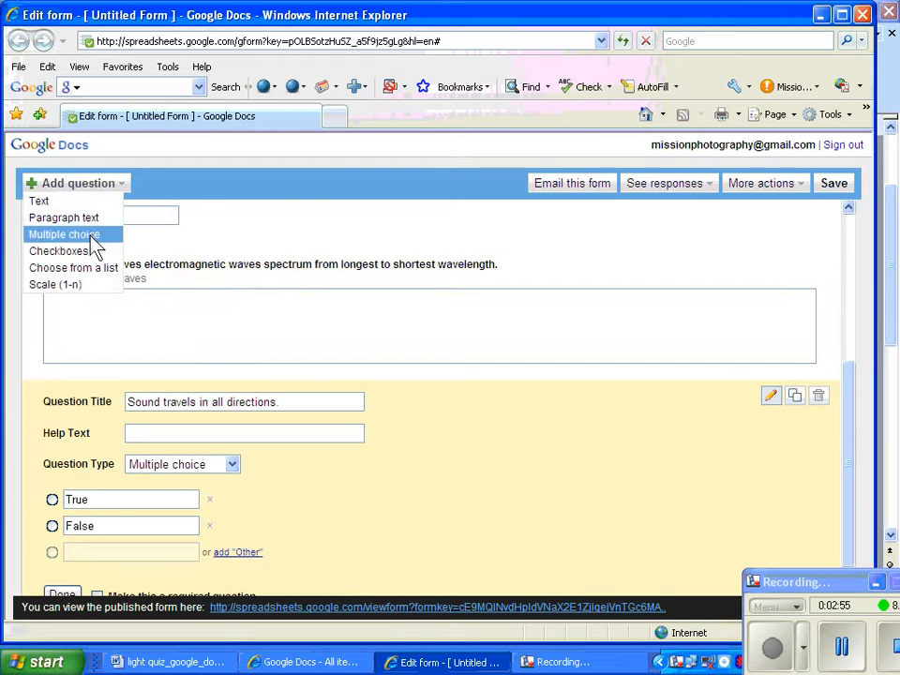
left_click(90, 235)
key("alt+Tab")
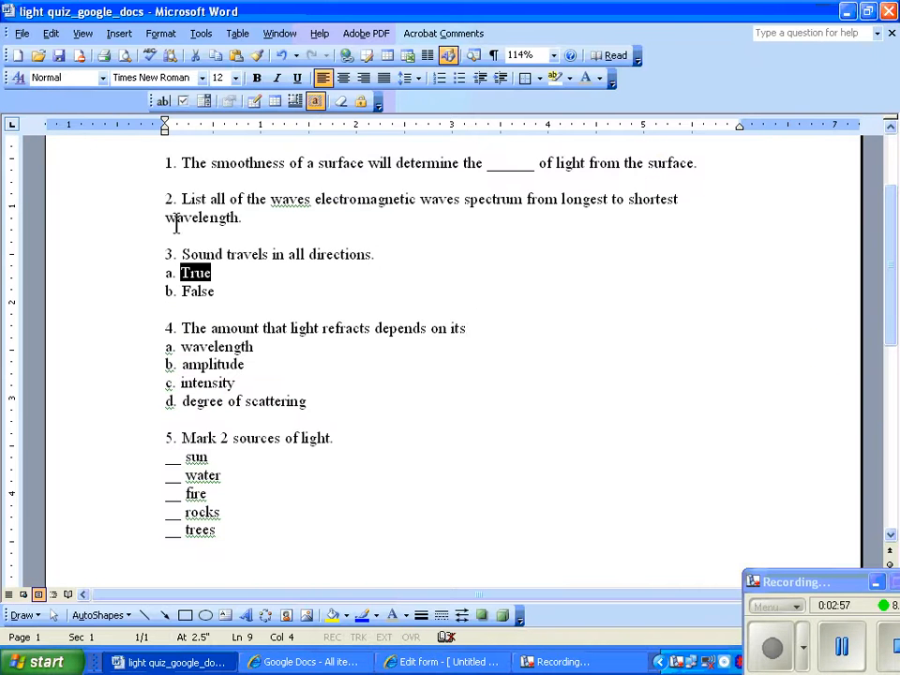
left_click_drag(474, 326, 208, 336)
key("ctrl+c")
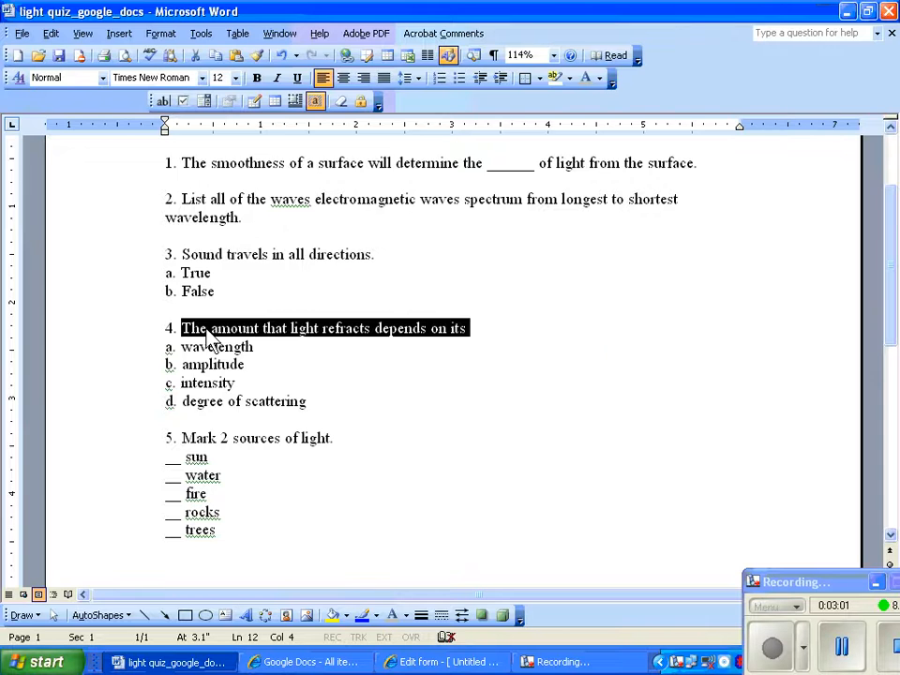
key("alt+Tab")
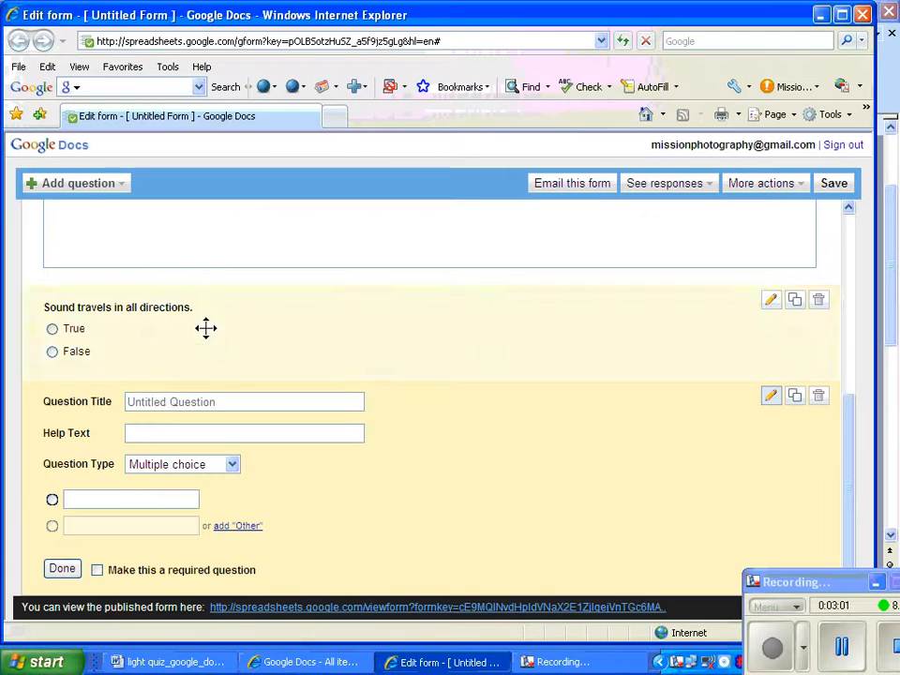
left_click(174, 402)
key("ctrl+v")
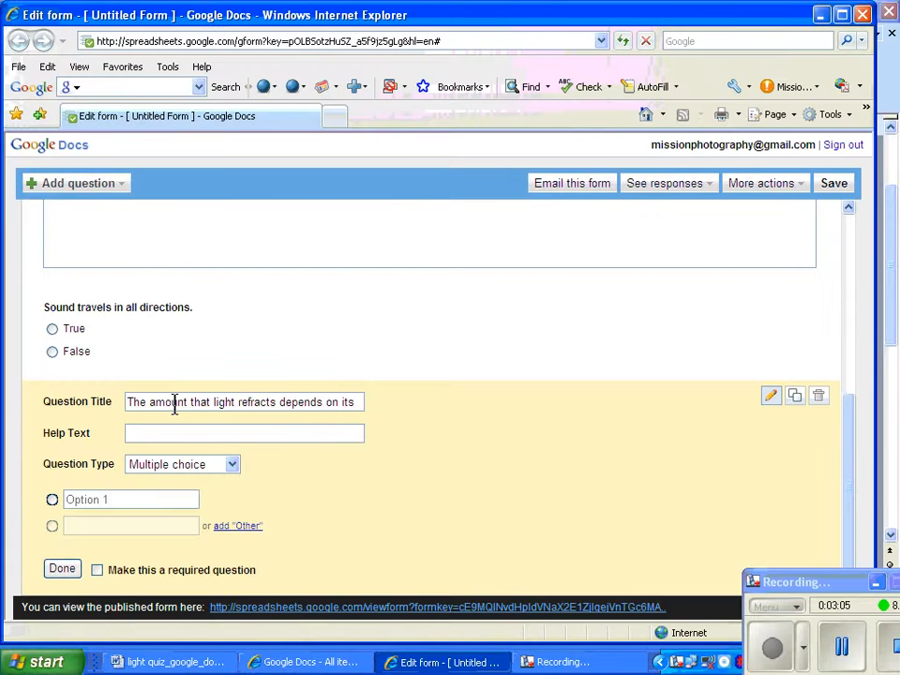
Copy "wavelength" and "amplitude" from question 4 of the Word quiz into the first two answer options of the light refraction question
key("alt+Tab")
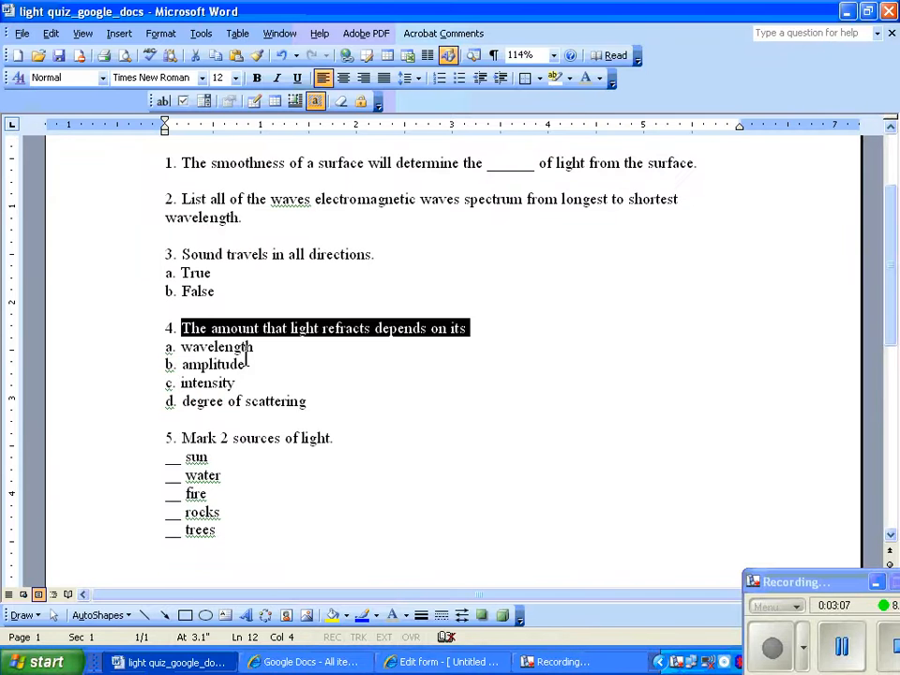
left_click_drag(253, 349, 184, 352)
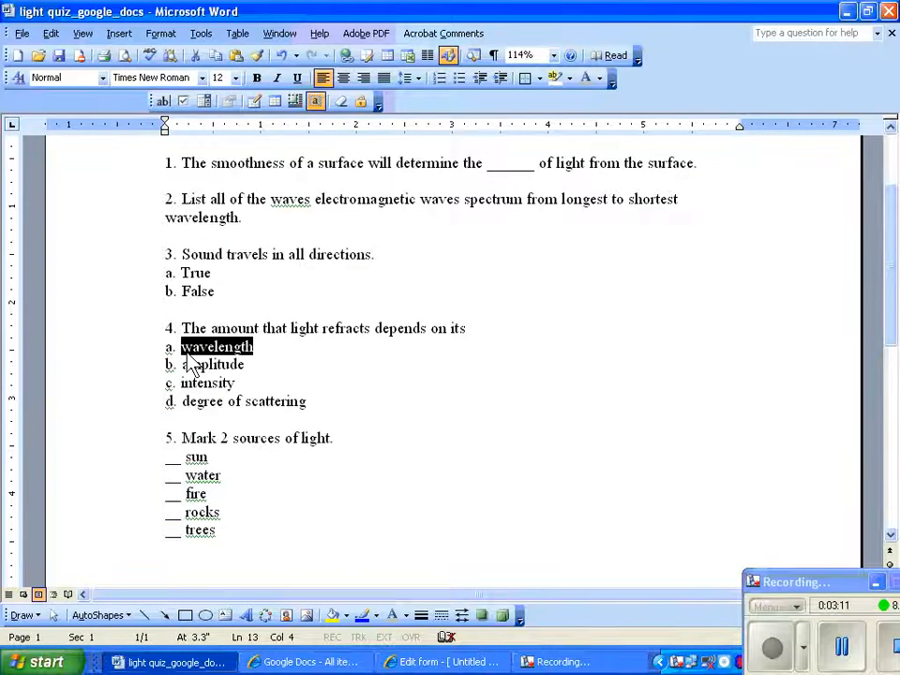
key("ctrl+c")
key("alt+Tab")
left_click(120, 497)
key("ctrl+v")
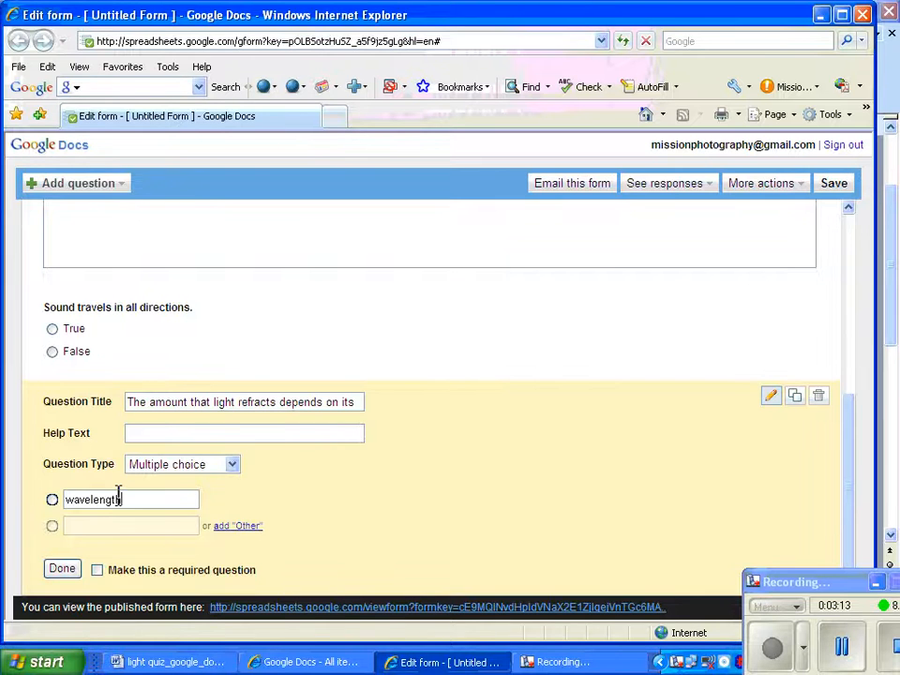
key("alt+Tab")
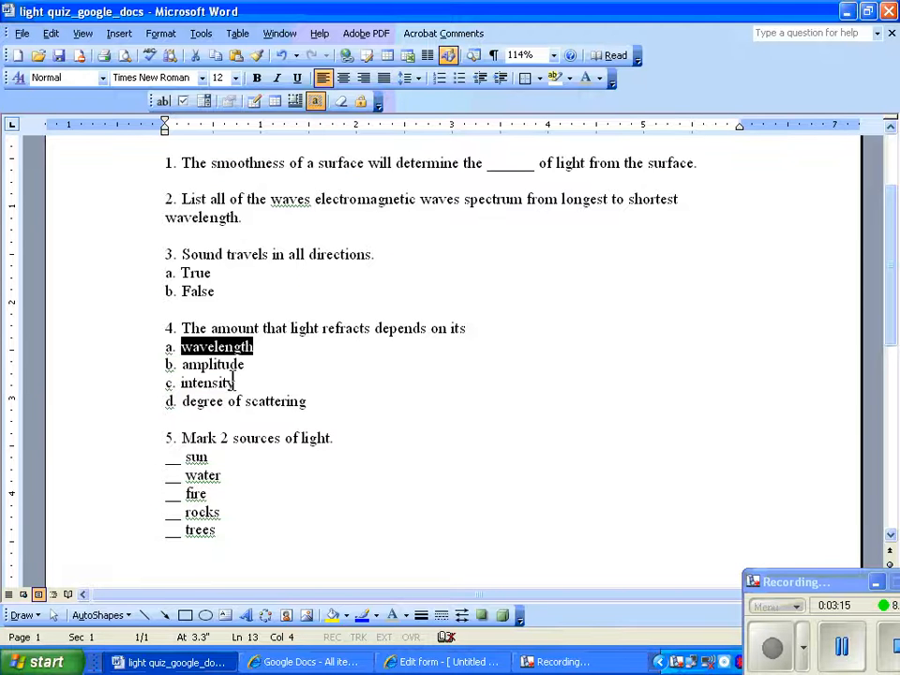
left_click_drag(244, 365, 185, 376)
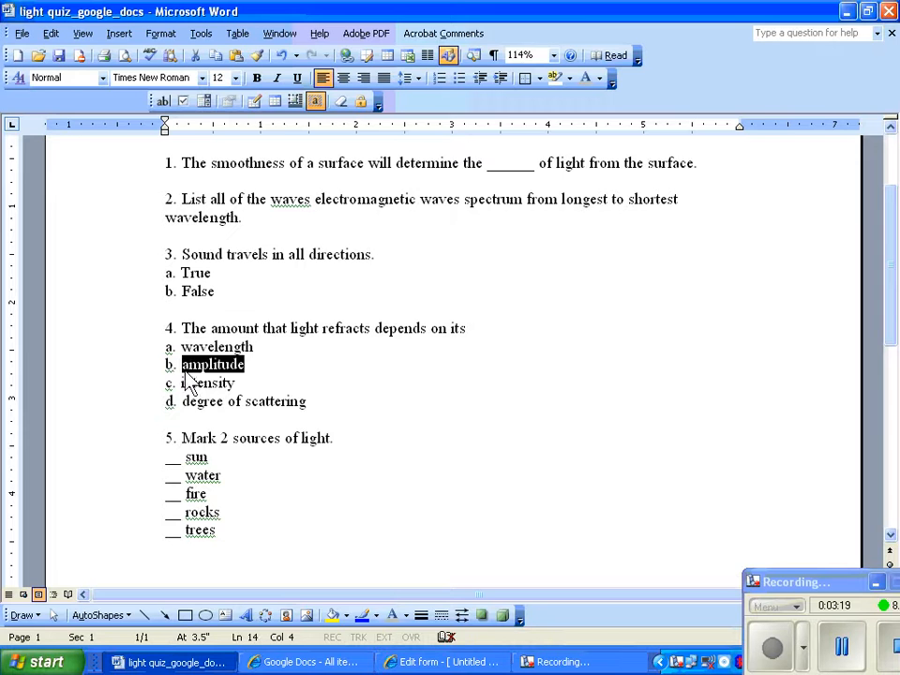
key("alt+Tab")
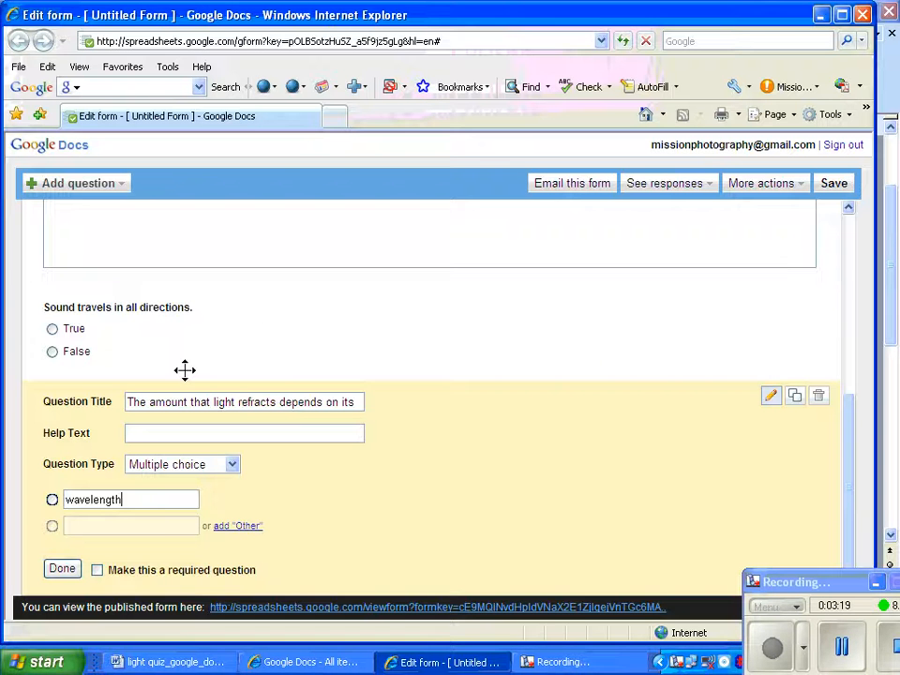
left_click(162, 525)
key("ctrl+v")
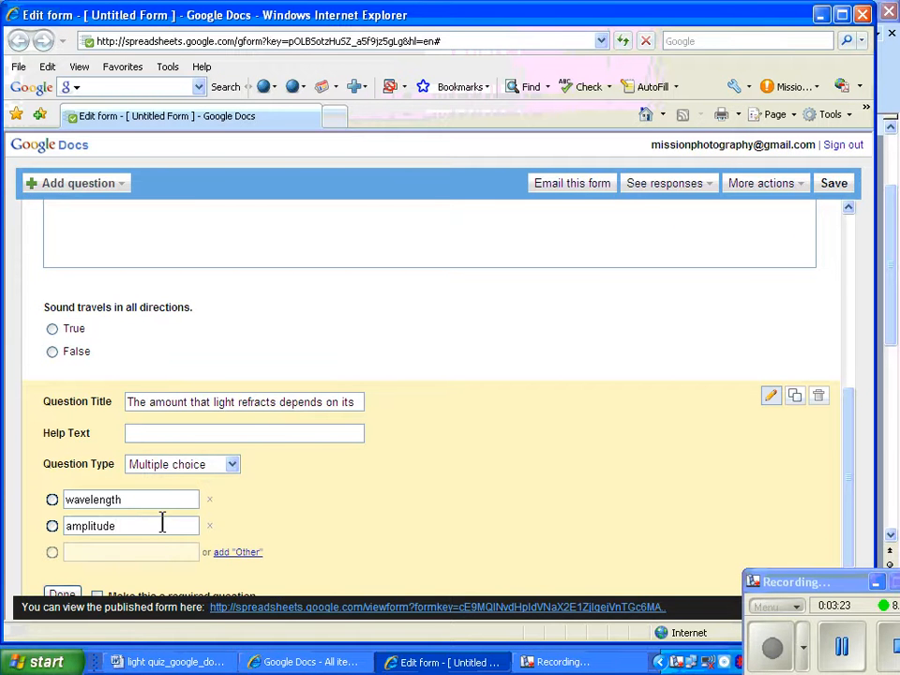
Copy "intensity" and "degree of scattering" from the Word quiz into the third and fourth answer options of the light refraction question
key("alt+Tab")
left_click_drag(239, 384, 180, 387)
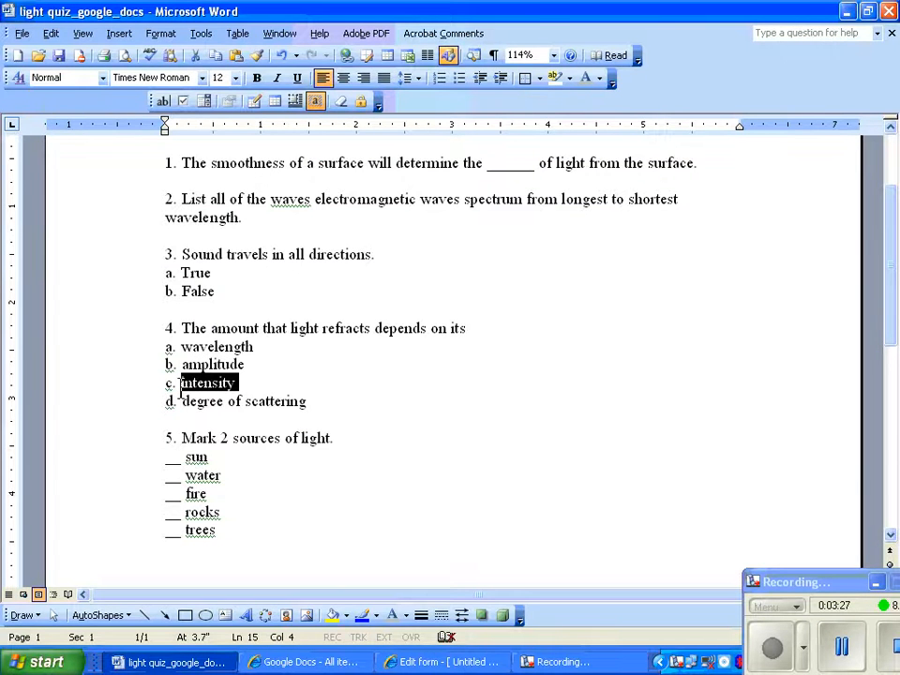
key("alt+Tab")
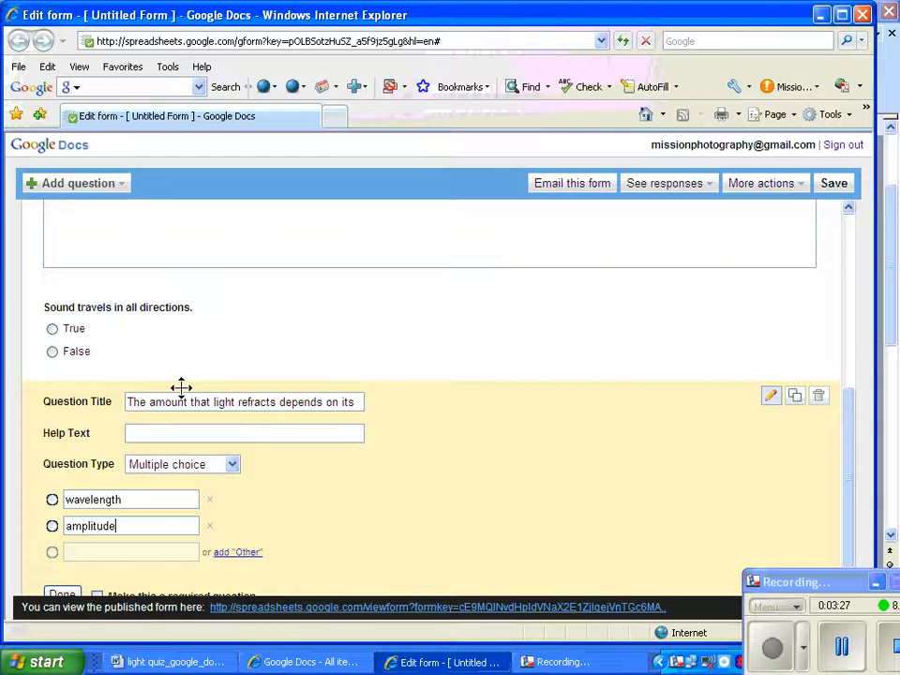
left_click(121, 549)
key("ctrl+v")
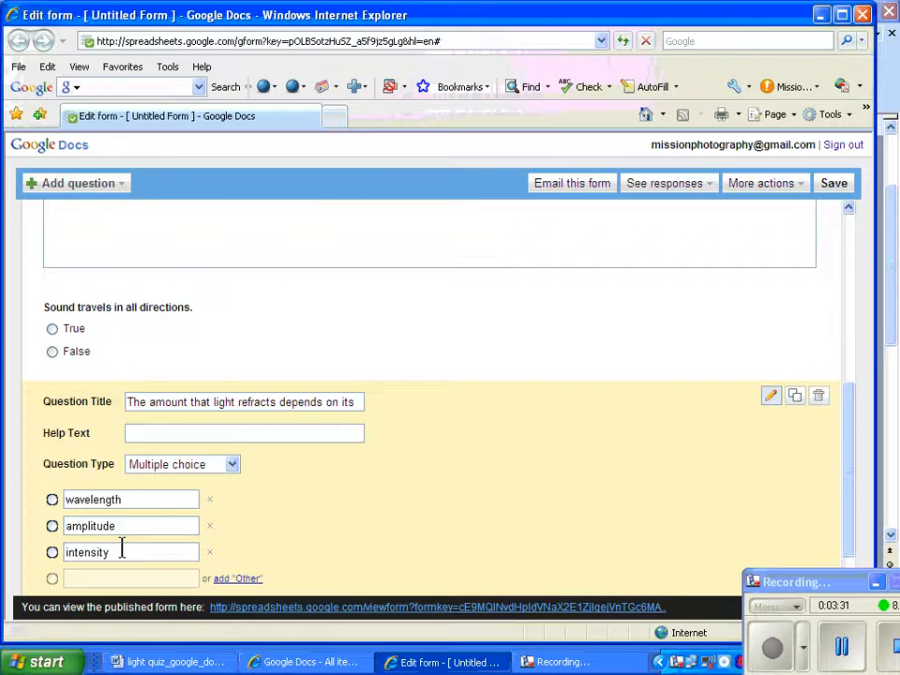
key("alt+Tab")
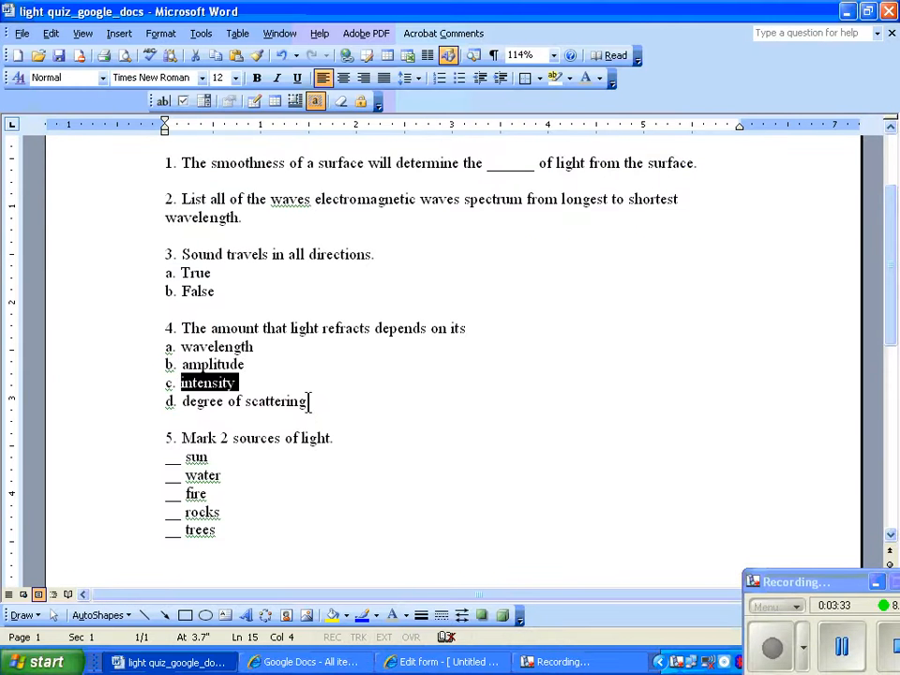
left_click_drag(310, 400, 206, 405)
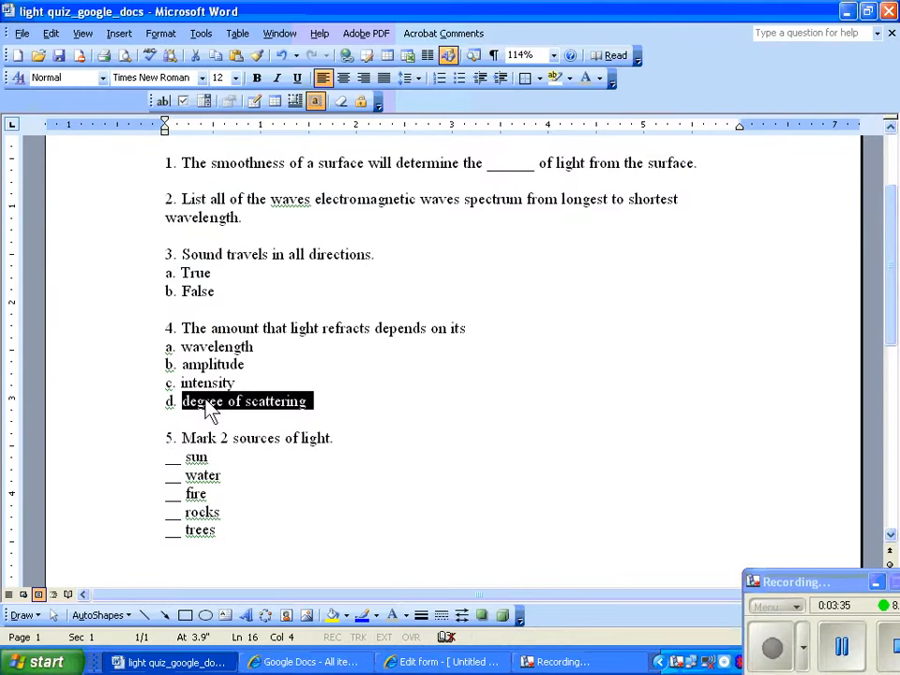
key("alt+Tab")
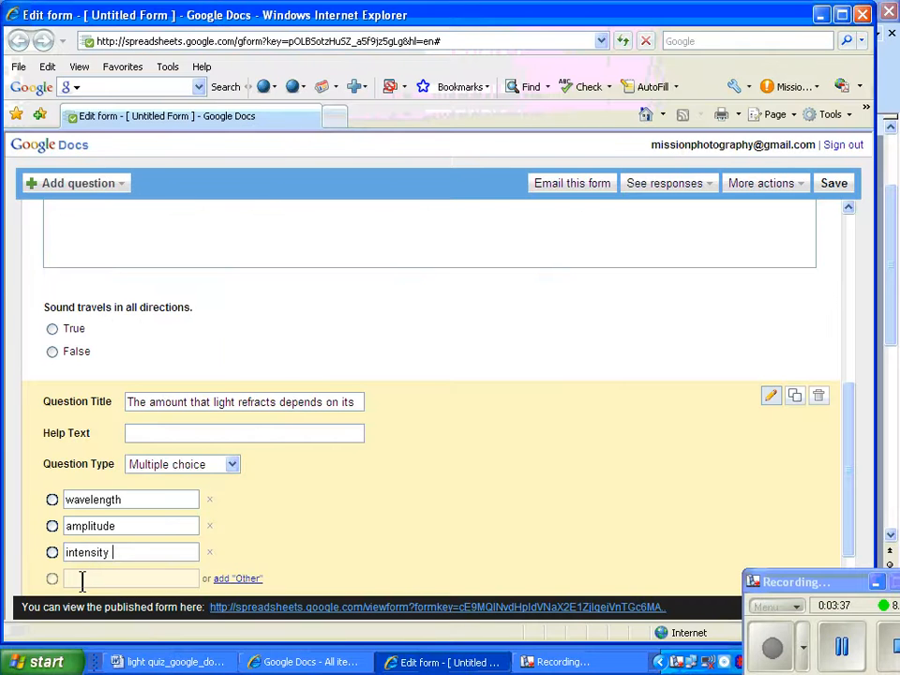
left_click(82, 580)
key("ctrl+v")
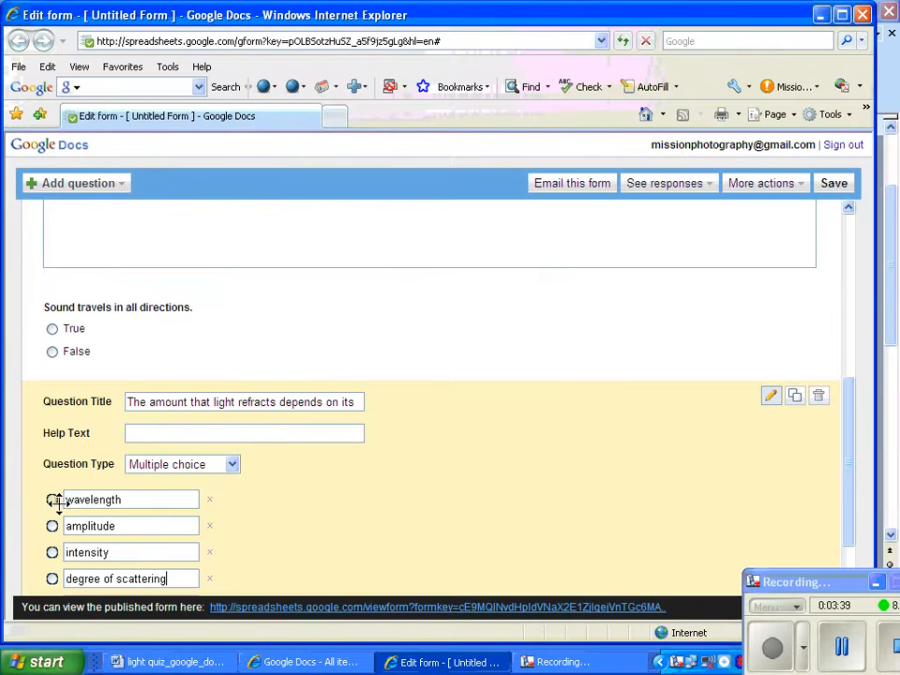
Add a checkboxes question titled "Mark 2 sources of light.", copying the title from question 5 of the Word quiz
left_click(117, 190)
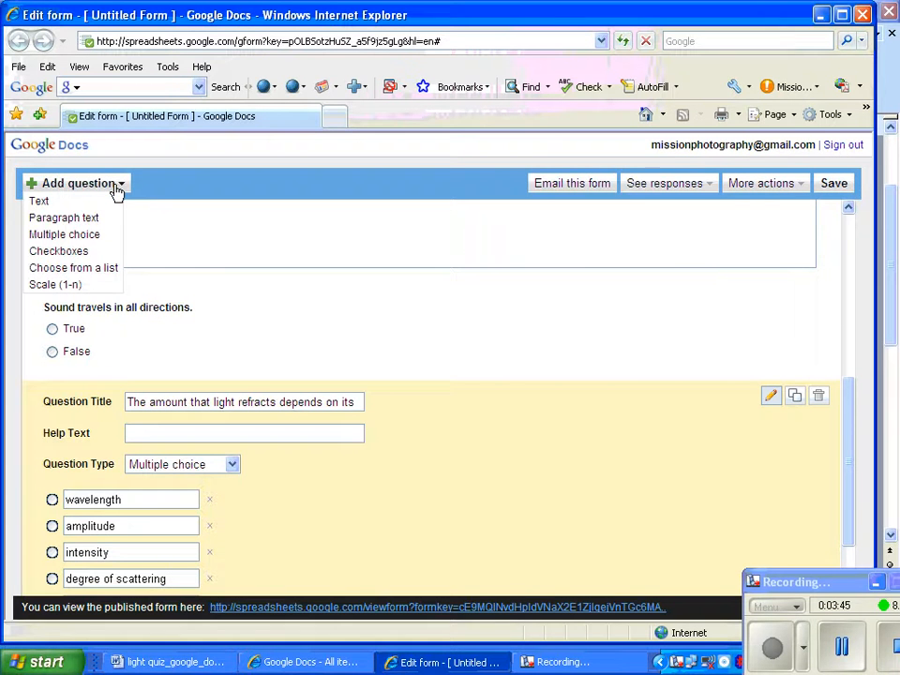
left_click(106, 251)
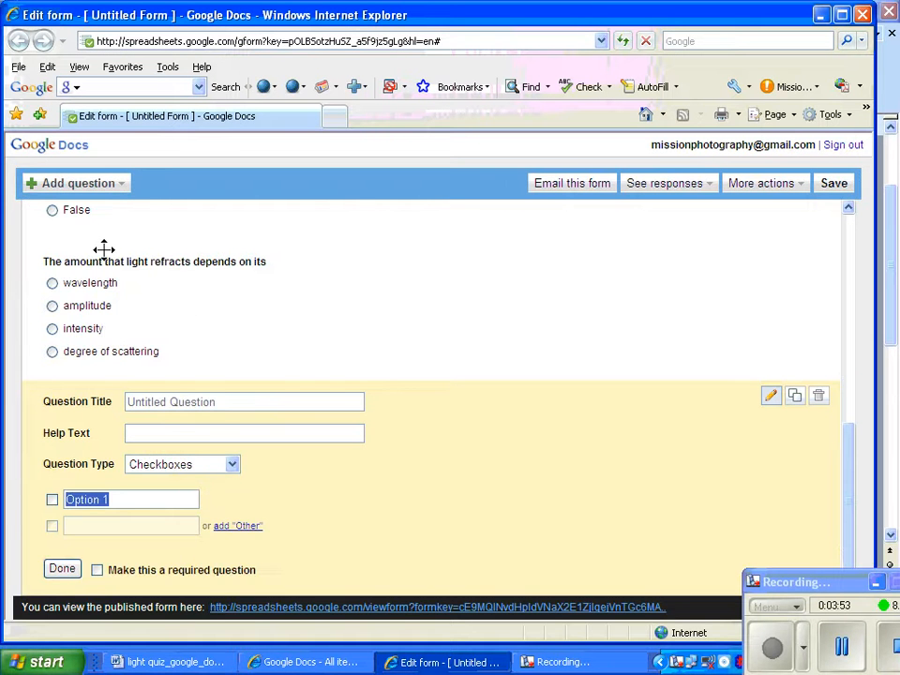
key("alt+Tab")
left_click(330, 438)
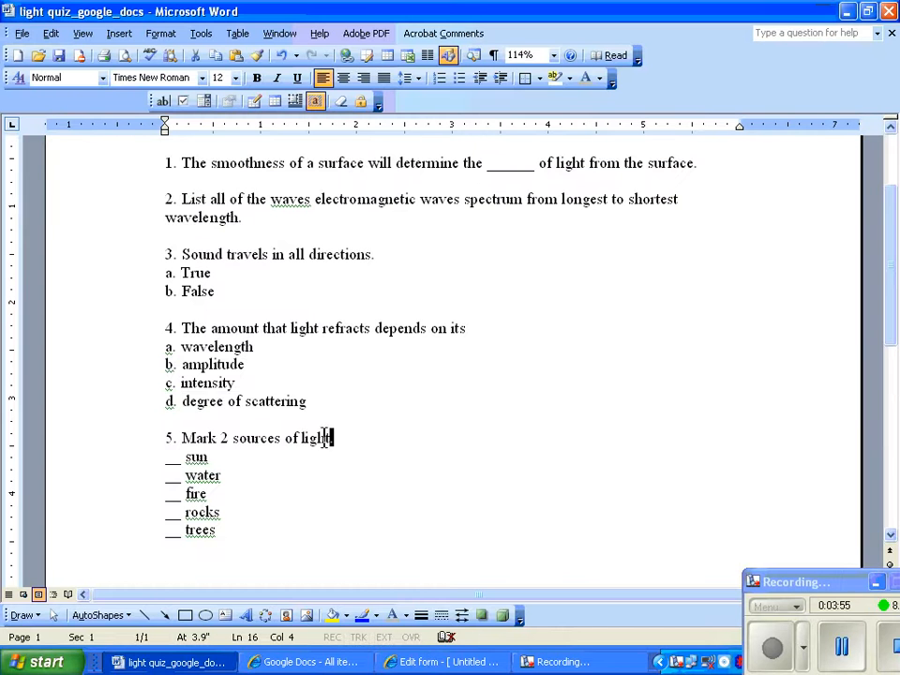
left_click_drag(325, 438, 182, 438)
key("ctrl+c")
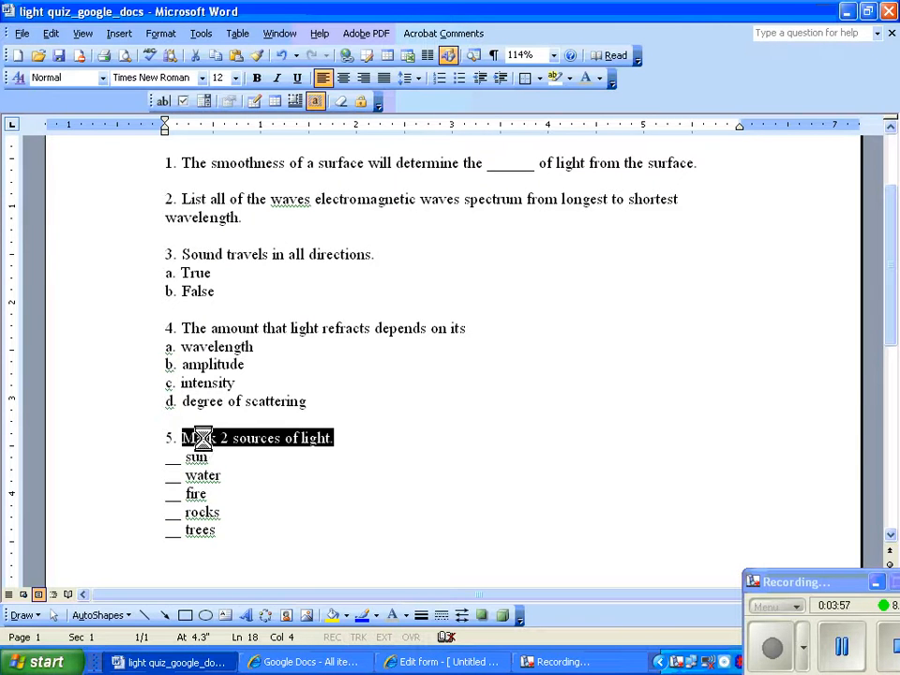
key("alt+Tab")
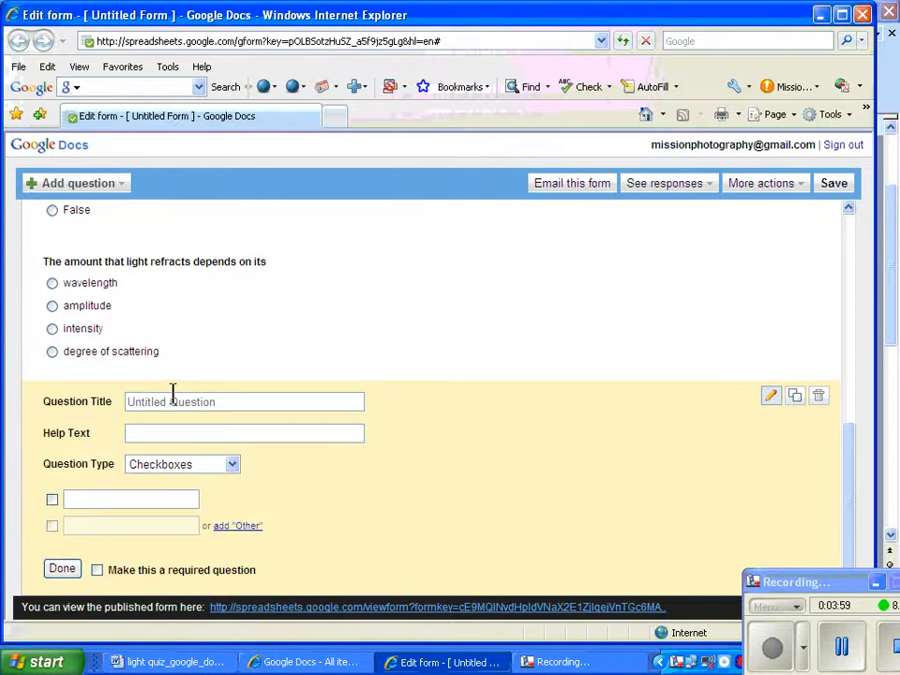
left_click(179, 404)
key("ctrl+v")
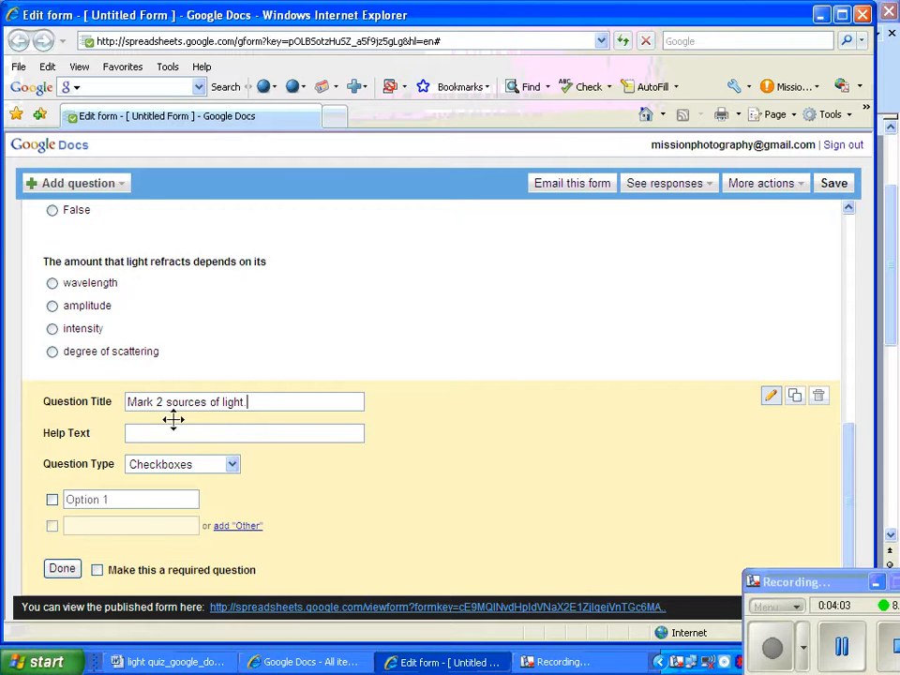
Enter "sun", "water" and "fire" as the first three options of the checkboxes question, following the Word quiz
key("alt+Tab")
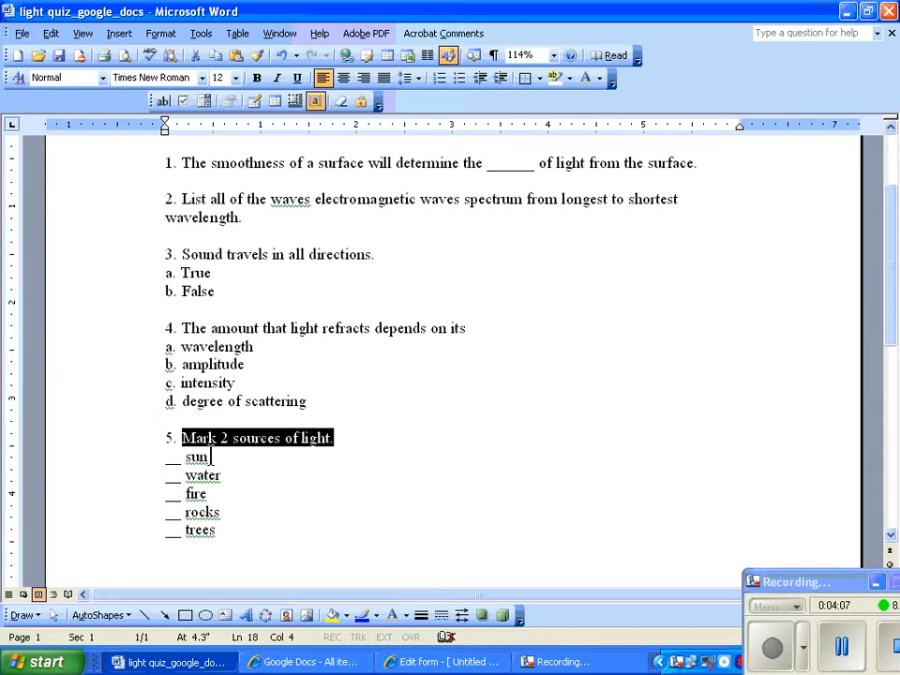
key("alt+Tab")
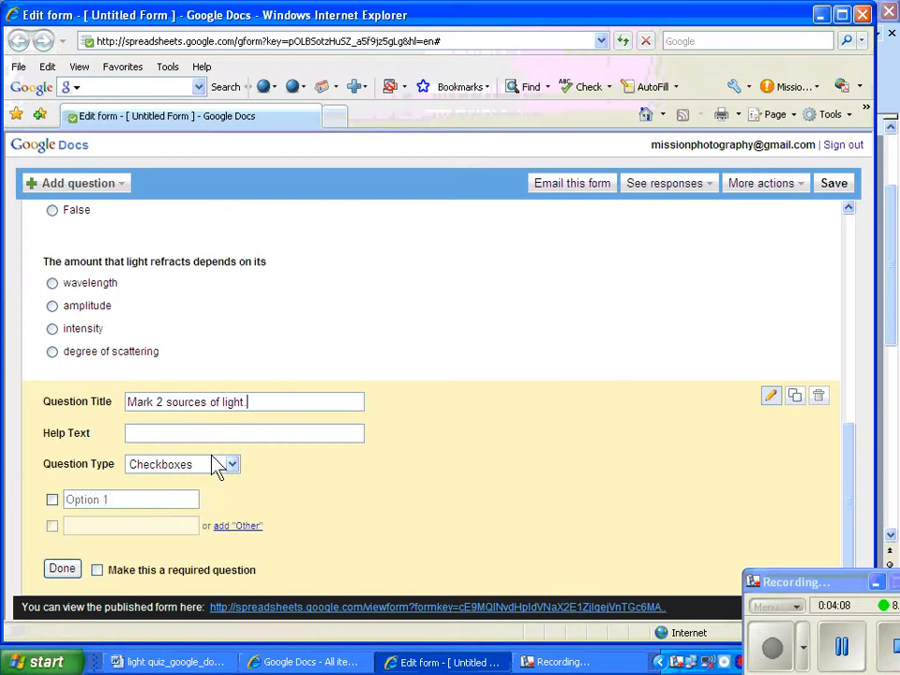
left_click(158, 501)
type("sun")
key("Return")
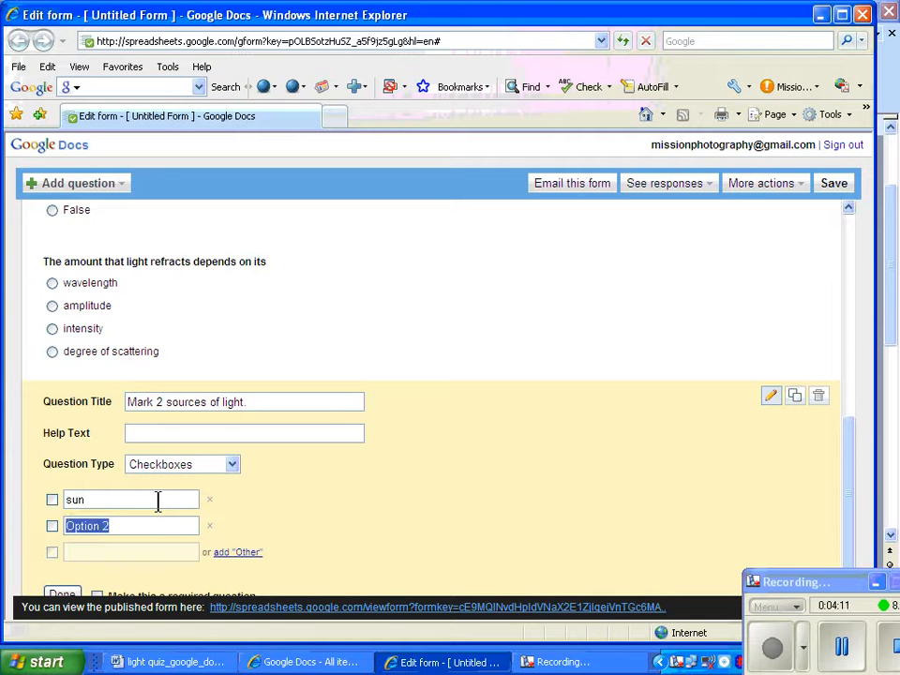
type("water")
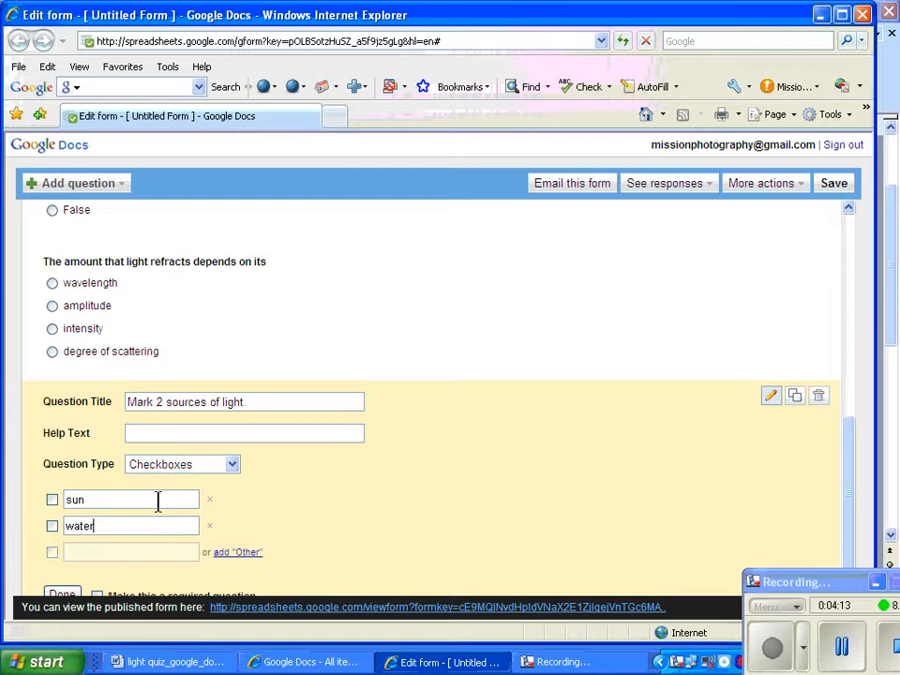
key("Return")
type("fire")
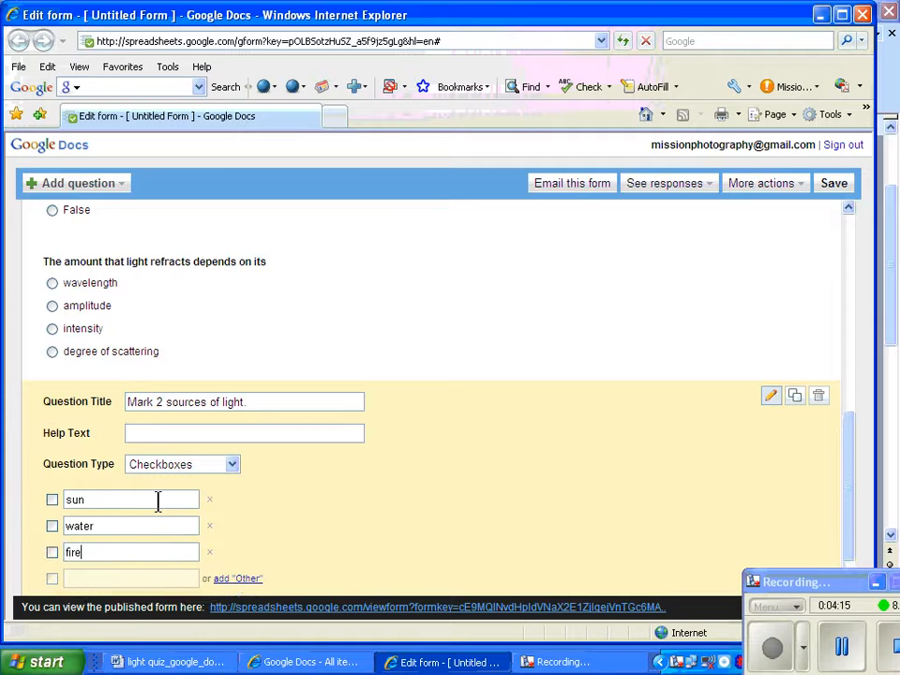
Complete the checkboxes question with the options "rocks" and "trees", checking them against the Word quiz
key("Return")
key("alt+Tab")
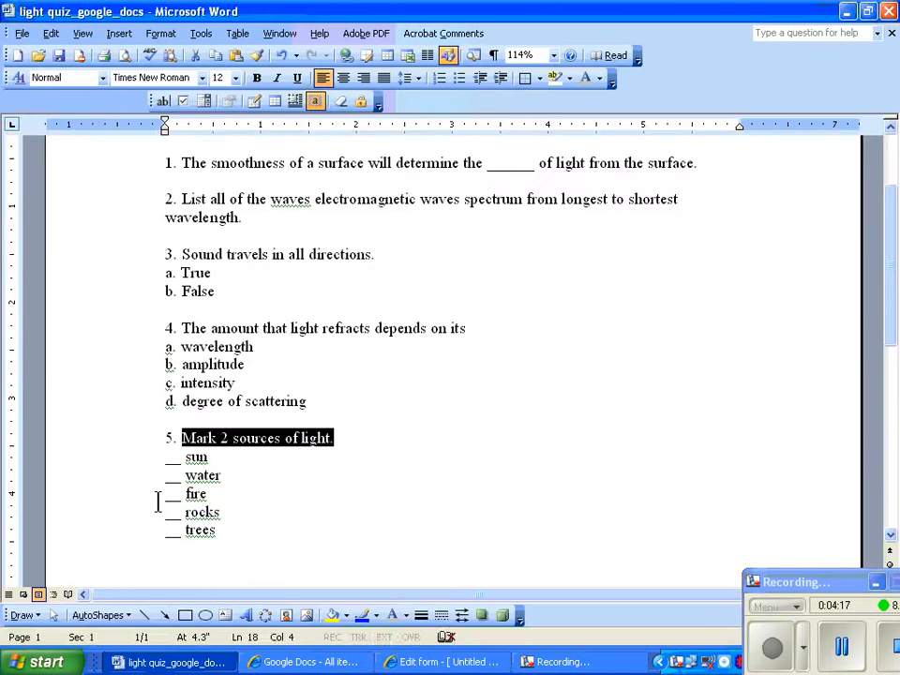
key("alt+Tab")
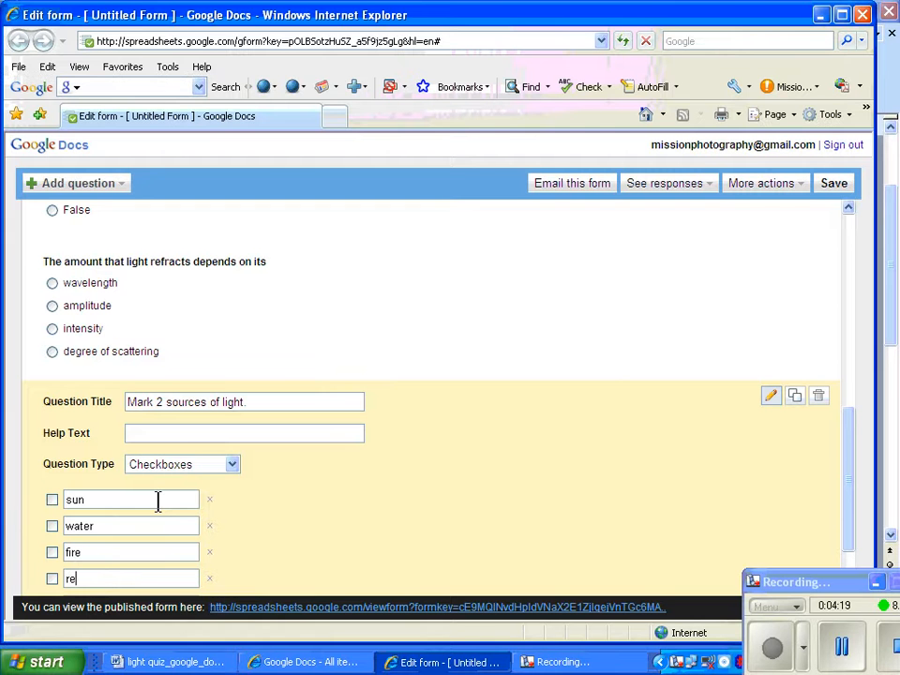
type("rocks")
key("Return")
type("trees")
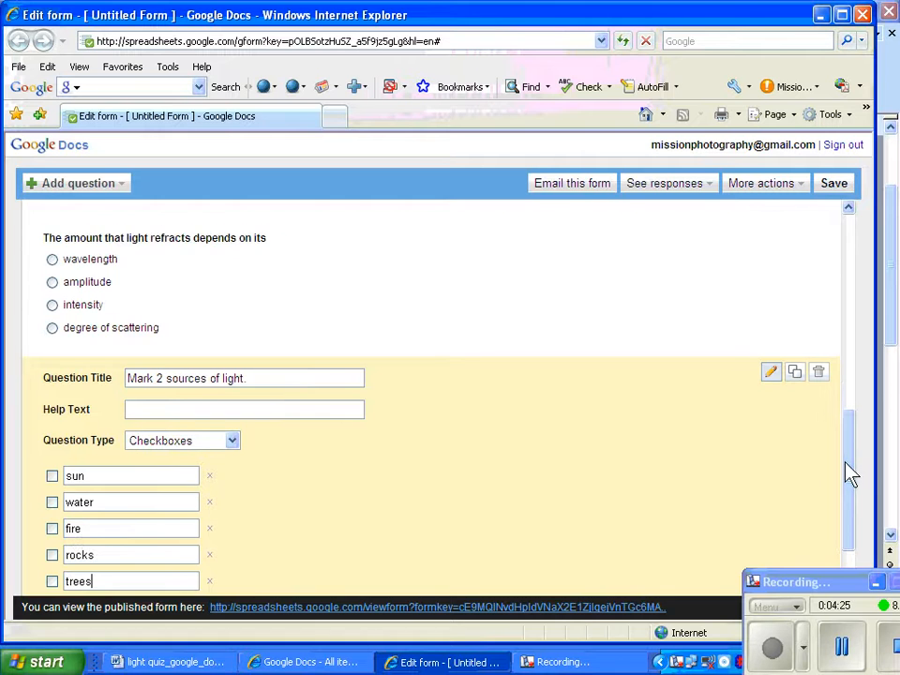
left_click_drag(850, 475, 844, 514)
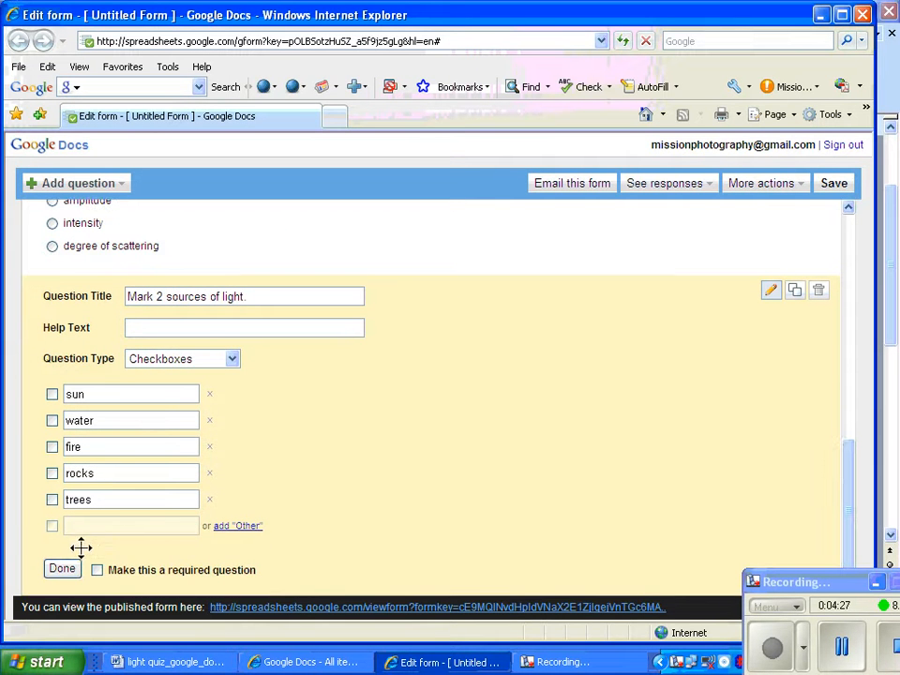
Finish editing the checkboxes question and delete the blank "Question 1" text question at the start of the form
left_click(59, 571)
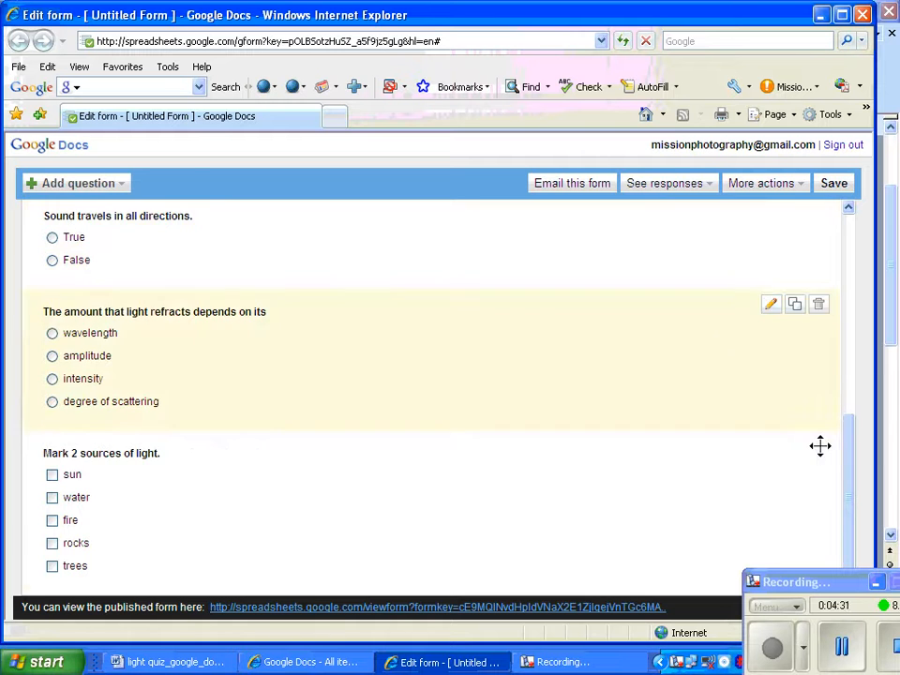
left_click_drag(852, 530, 841, 287)
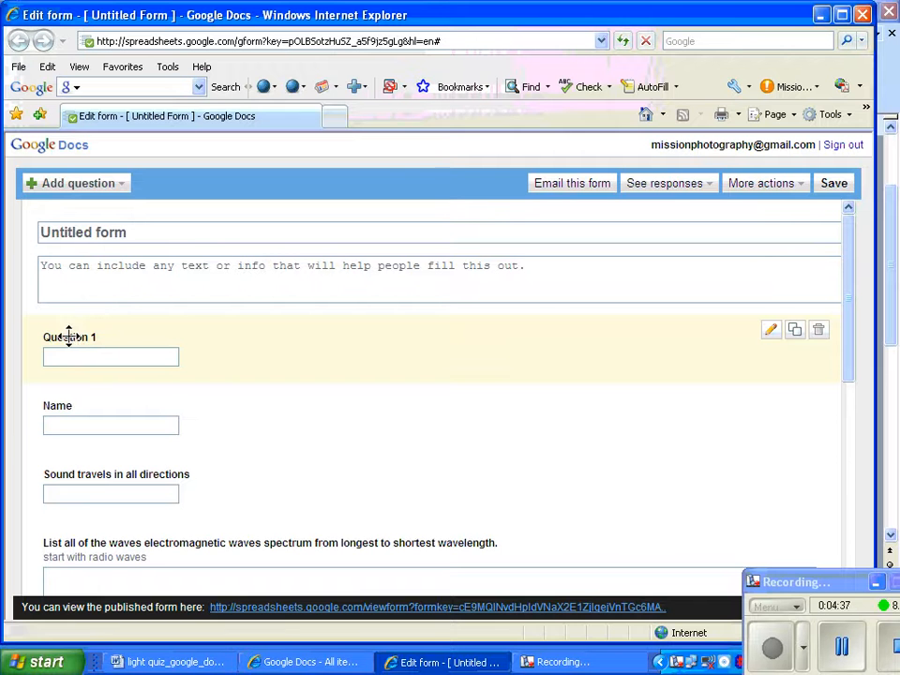
left_click(819, 334)
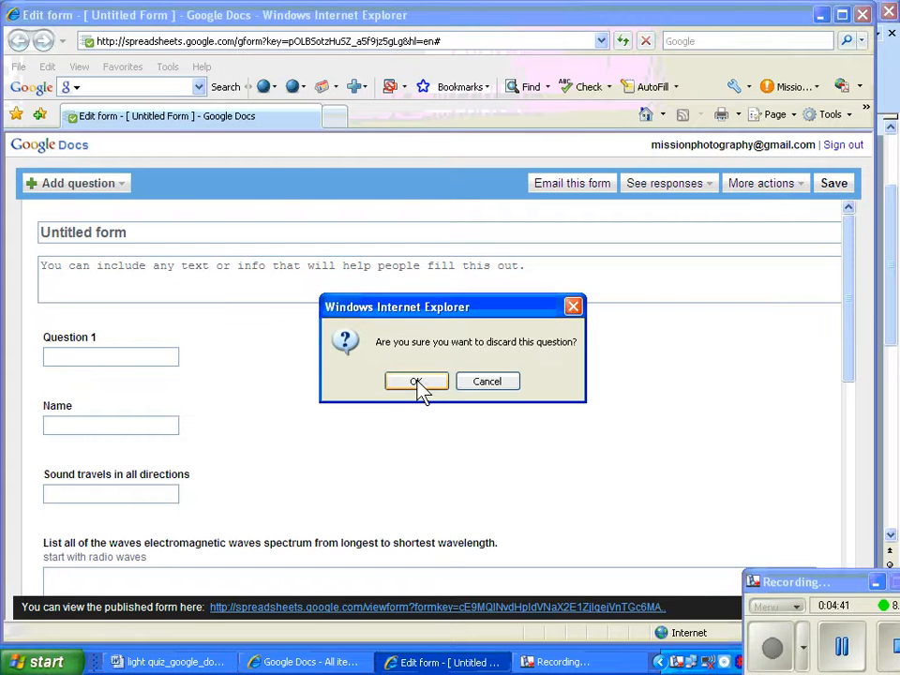
left_click(416, 380)
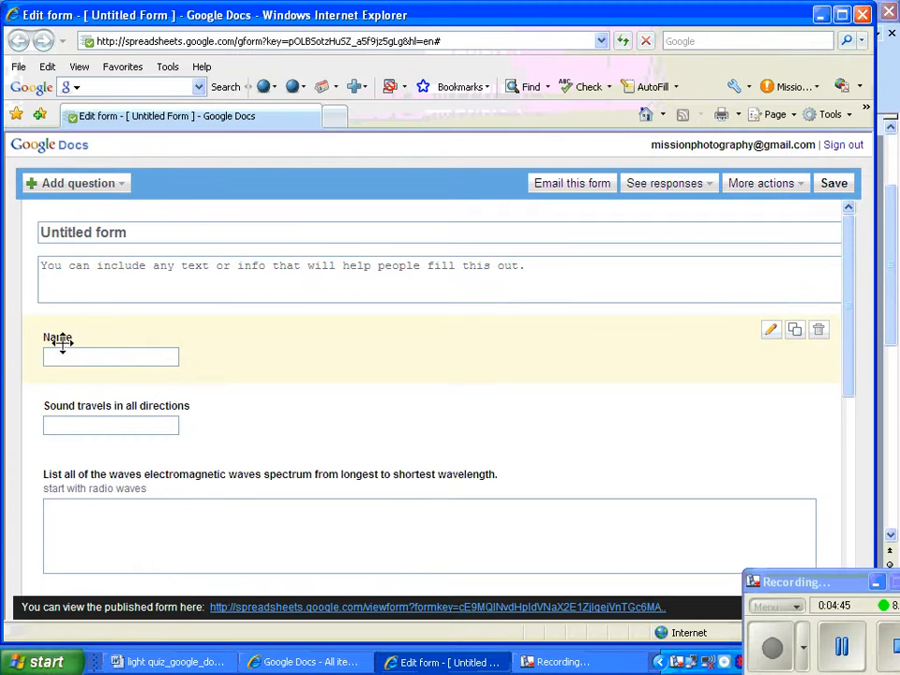
Change the title of the "Name" text question to "Name and hour"
left_click(770, 332)
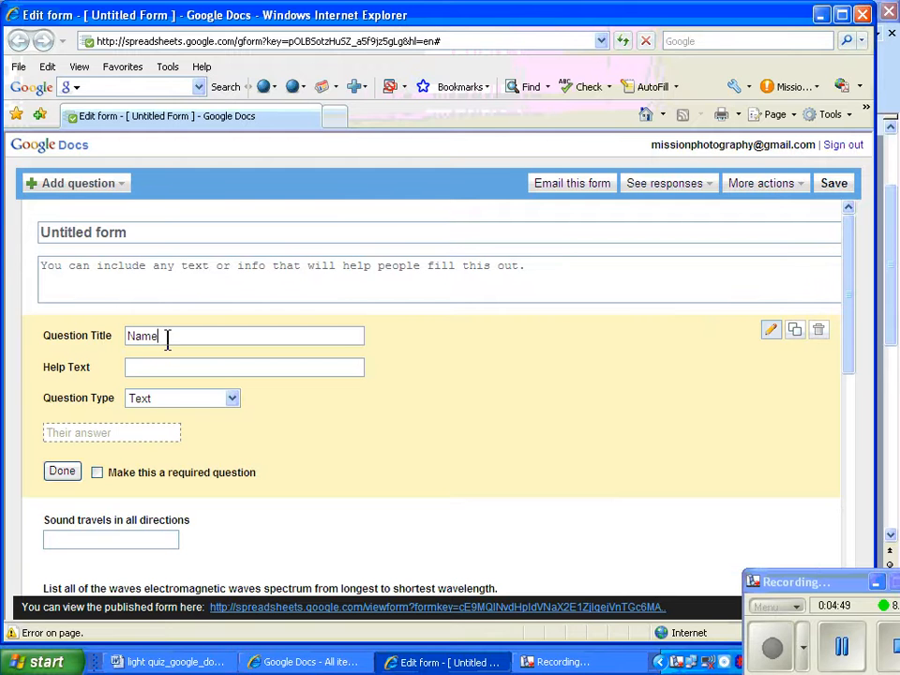
type("and hour")
left_click(71, 472)
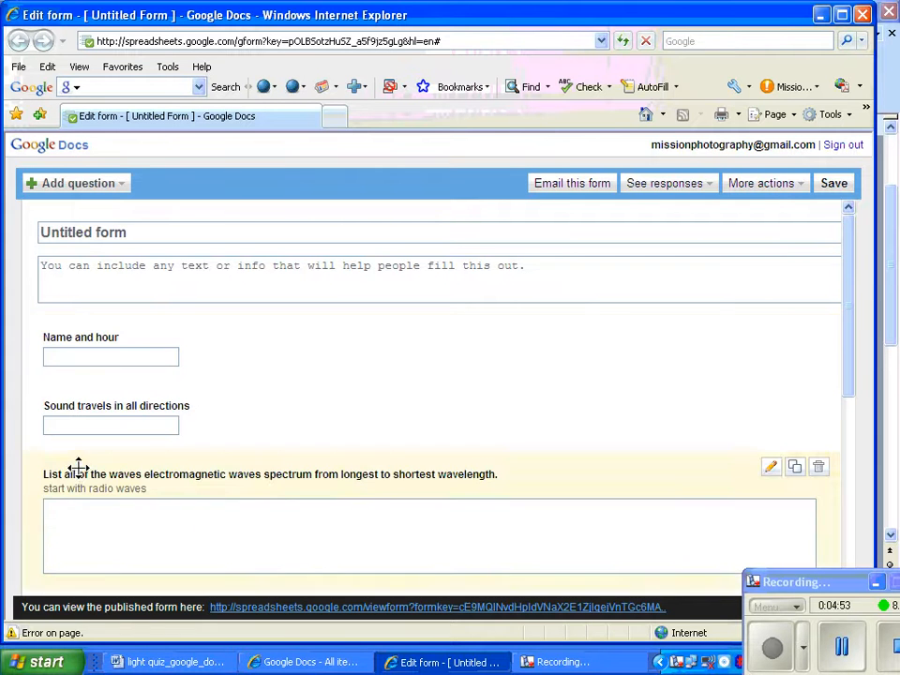
Title the form "Light Quiz" and save it, retrying the save if it fails
left_click(107, 229)
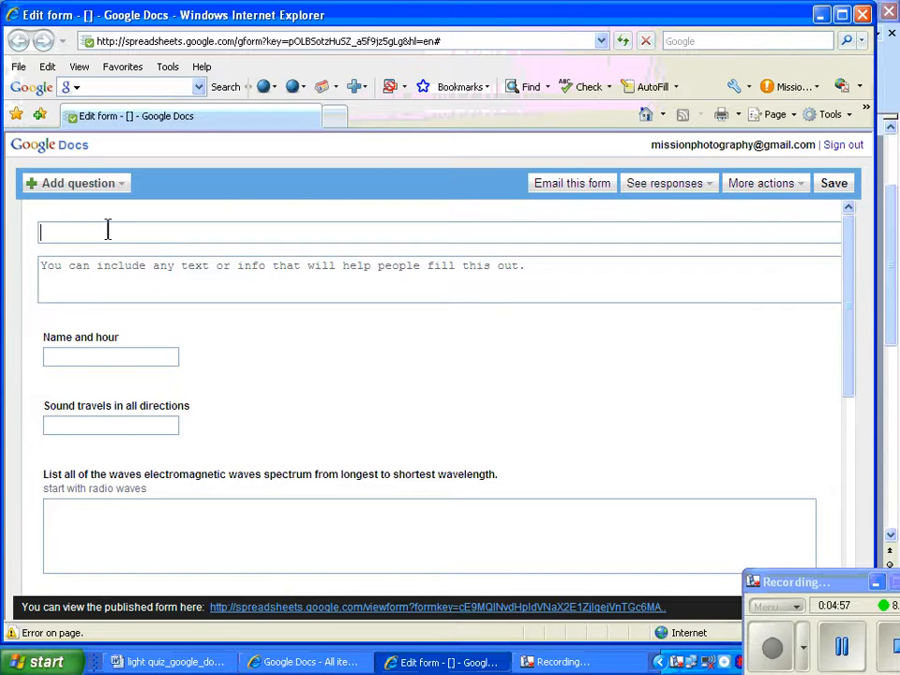
type("Light")
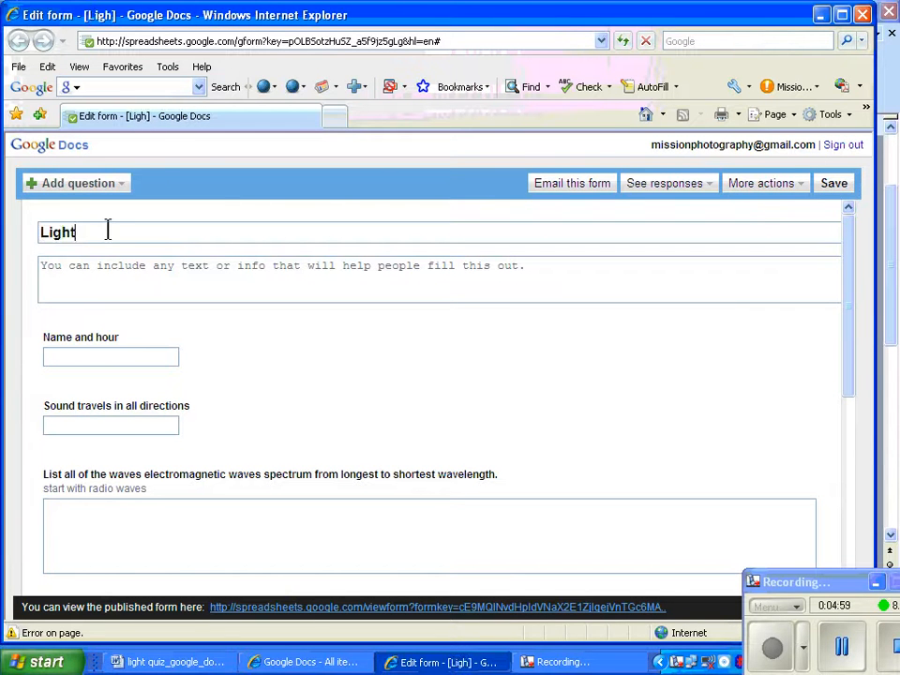
type(" Quiz")
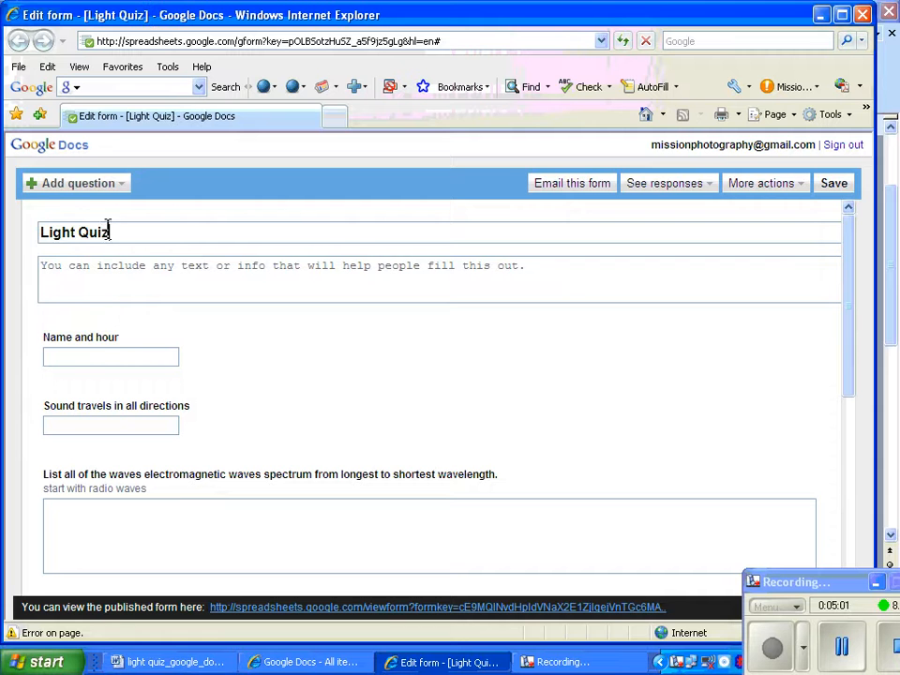
left_click(831, 183)
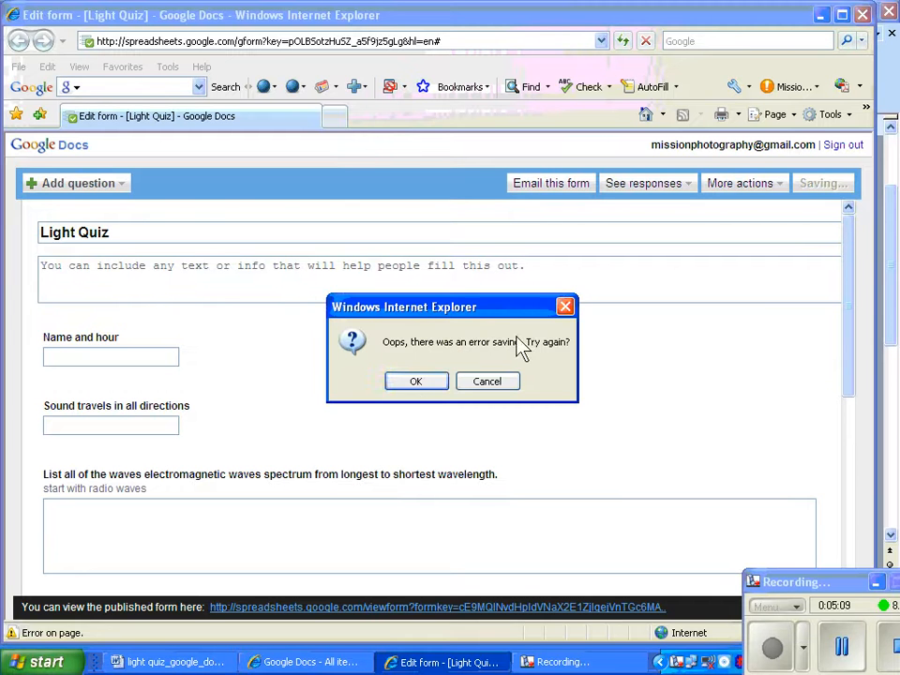
left_click(414, 386)
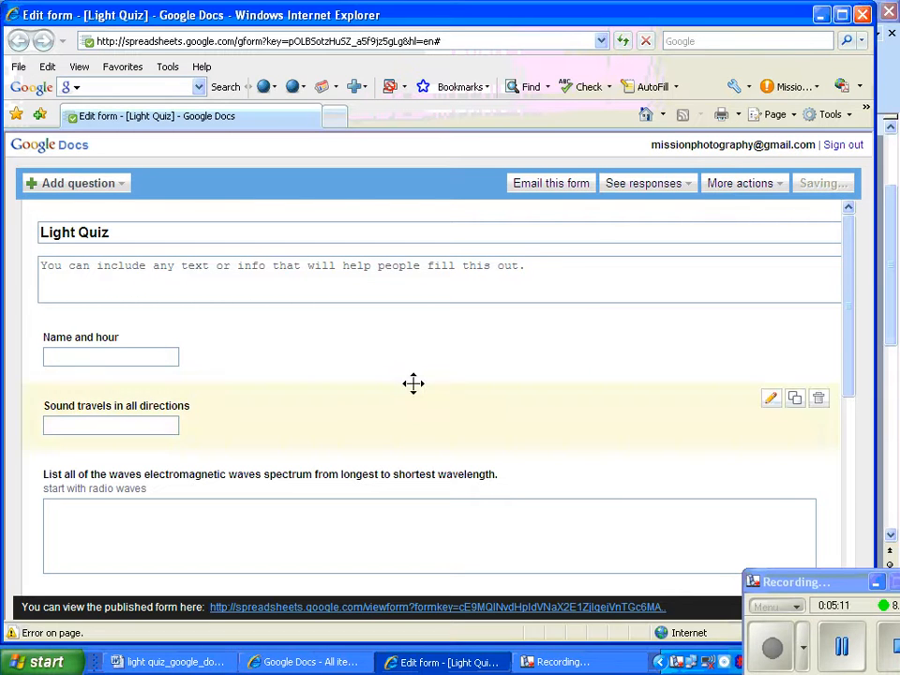
mouse_move(853, 239)
left_mouse_down()
mouse_move(852, 444)
mouse_move(861, 237)
left_mouse_up()
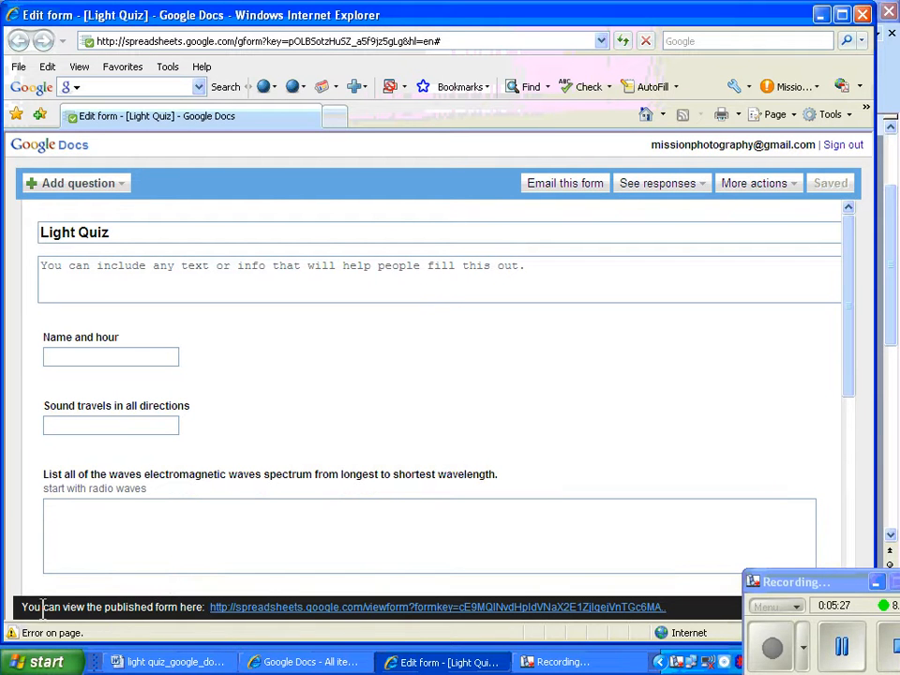
Open the published form and fill its text fields with the respondent's first name and "1st", "True", and "radio, microwaves"
left_click(248, 610)
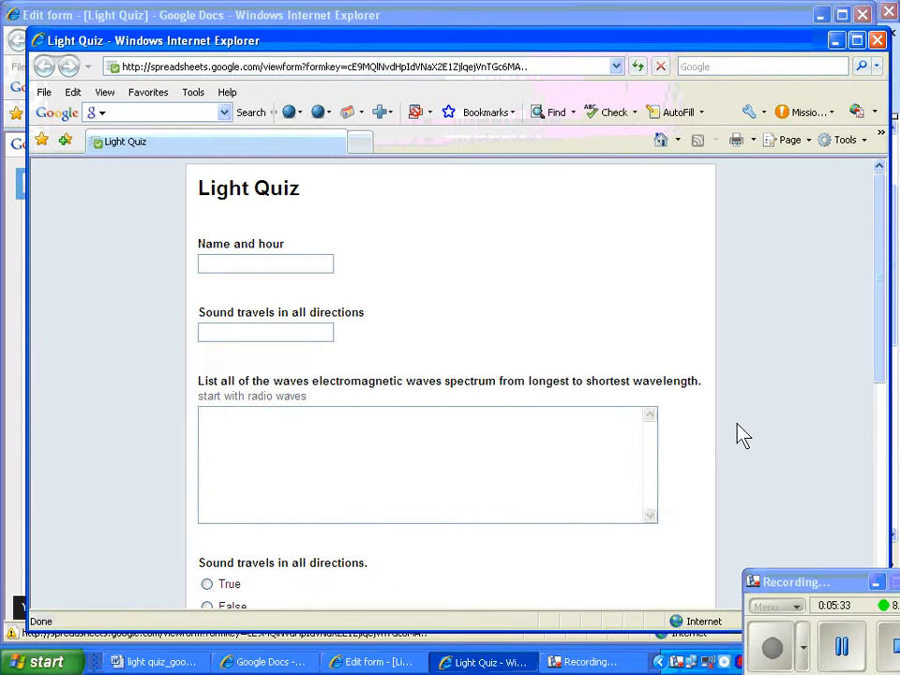
left_click(541, 66)
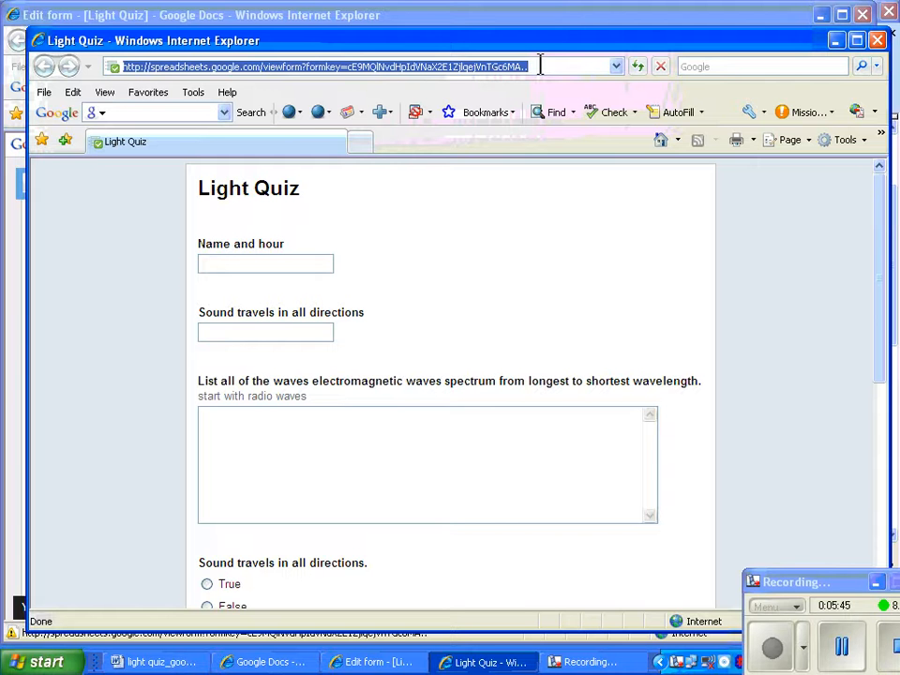
left_click(249, 265)
type("Dan")
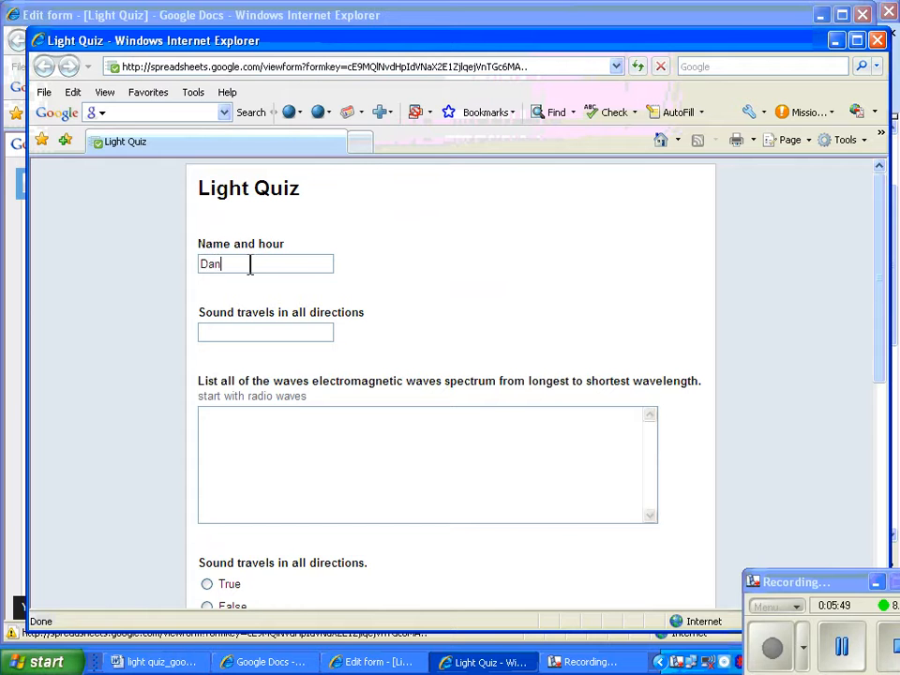
type(" 1s")
type("dio,")
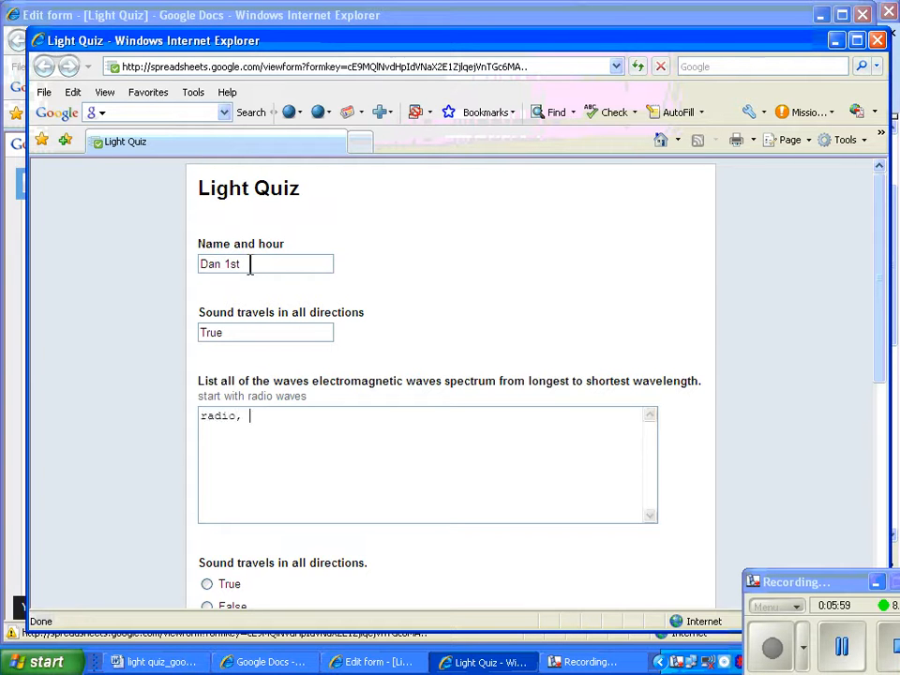
type(" microwaves")
Choose True for sound travel, amplitude for light refraction, and water and rocks as light sources, and submit the quiz
left_click_drag(880, 226, 888, 338)
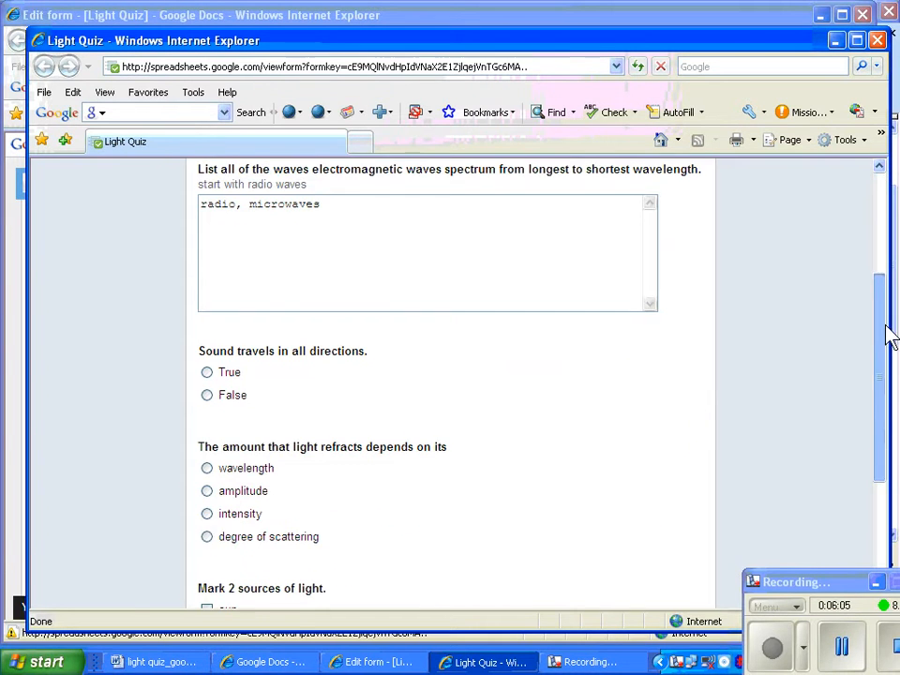
left_click(207, 372)
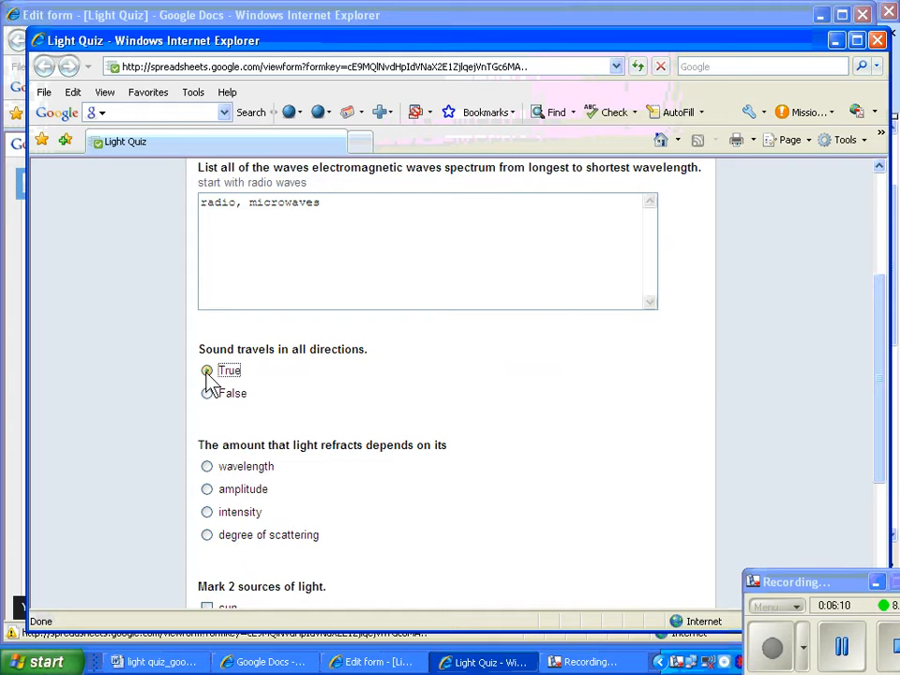
left_click(207, 491)
left_click_drag(886, 346, 886, 428)
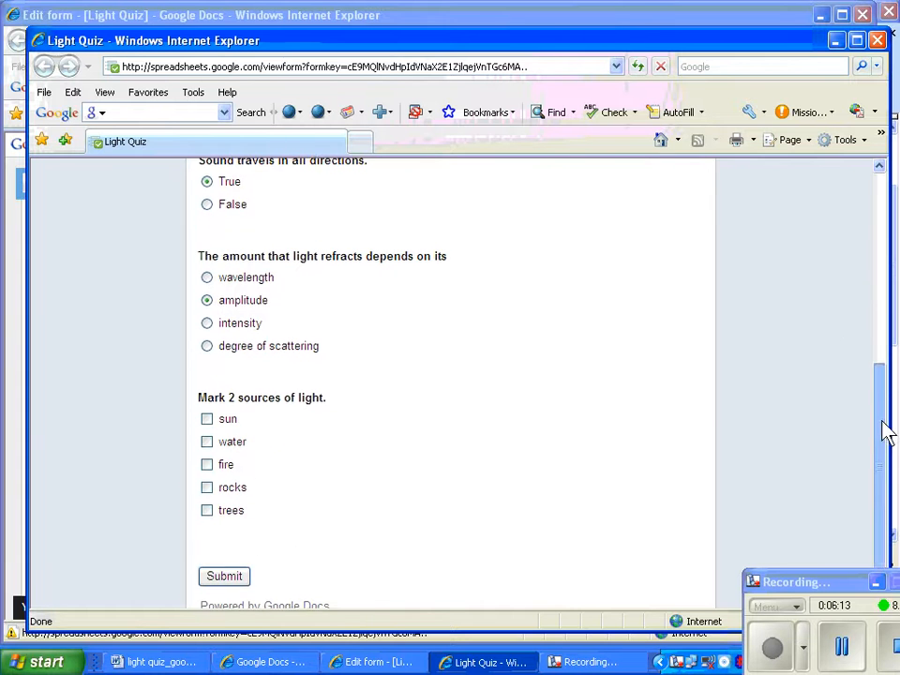
left_click(207, 440)
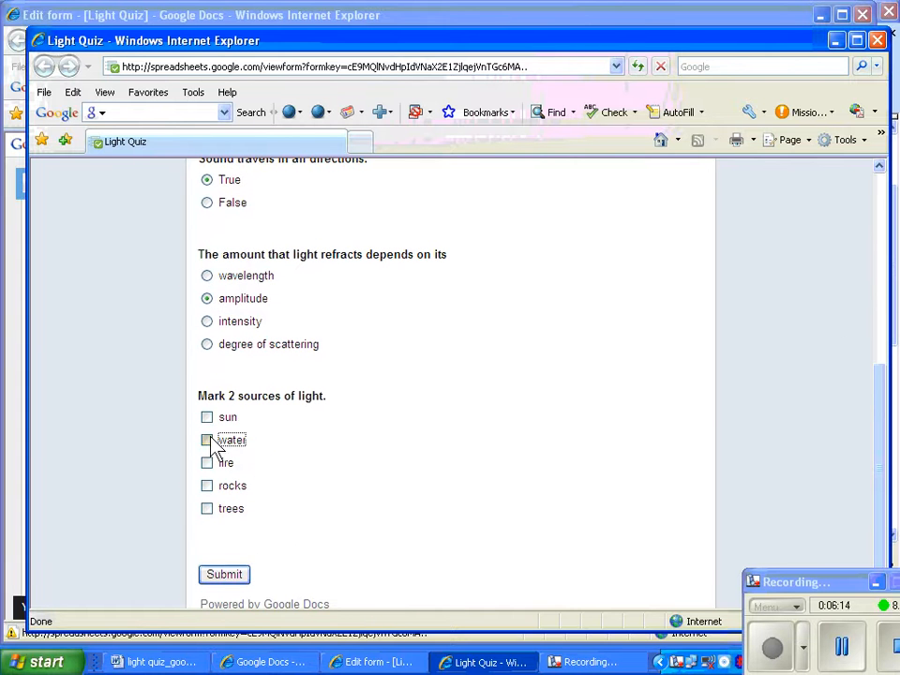
left_click(208, 487)
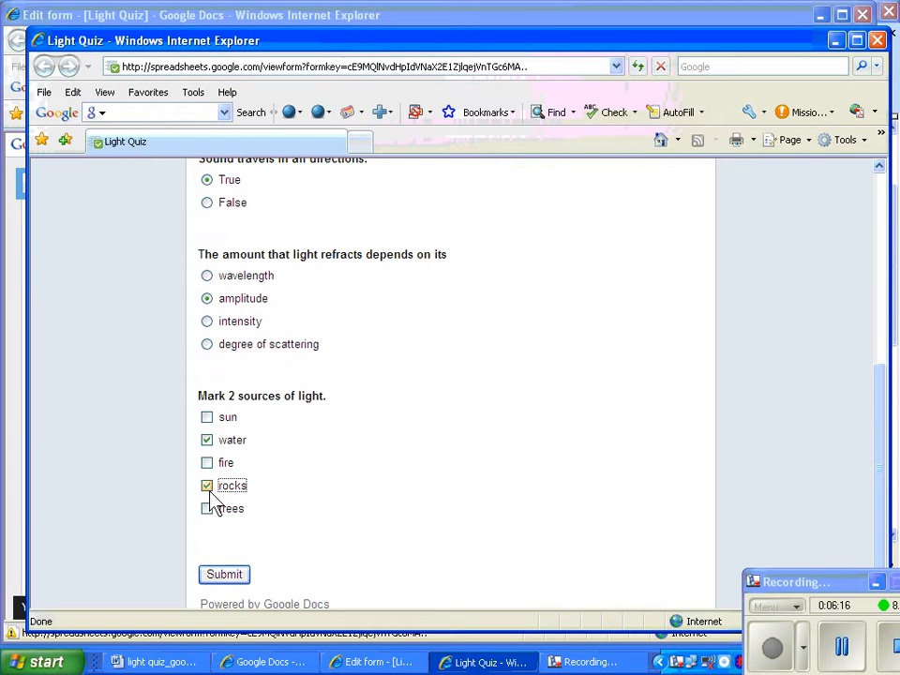
left_click(225, 575)
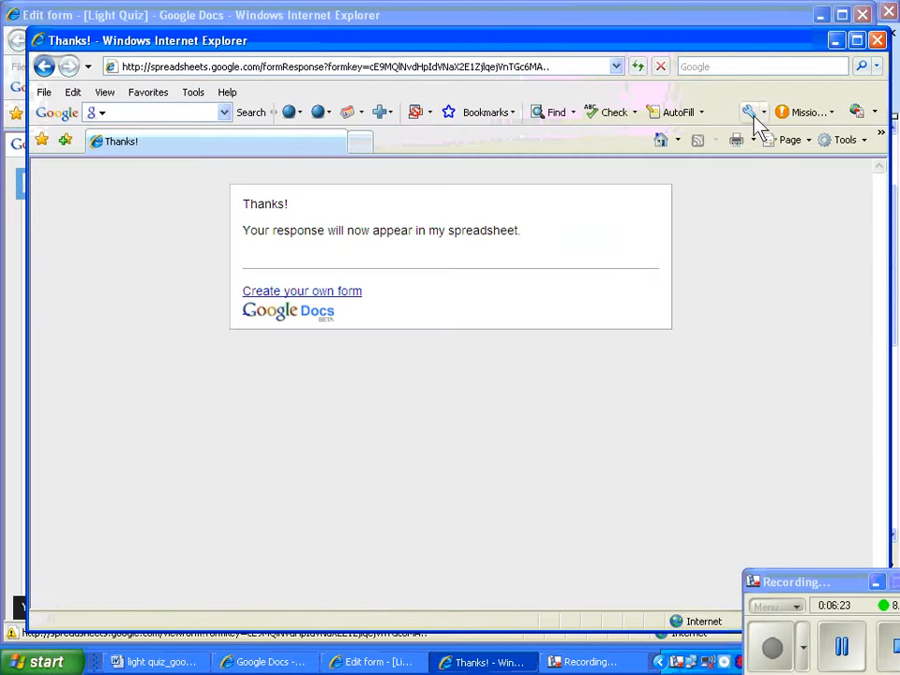
Review the submitted answers in the Light Quiz response spreadsheet, opened from the spreadsheets among the Google Docs items, and close it
left_click(878, 39)
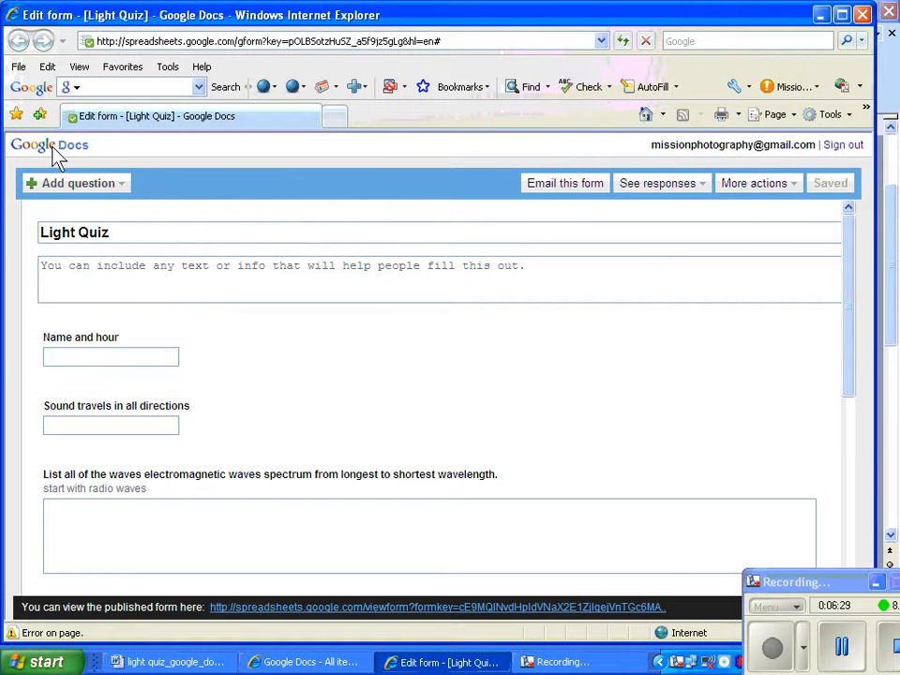
left_click(665, 187)
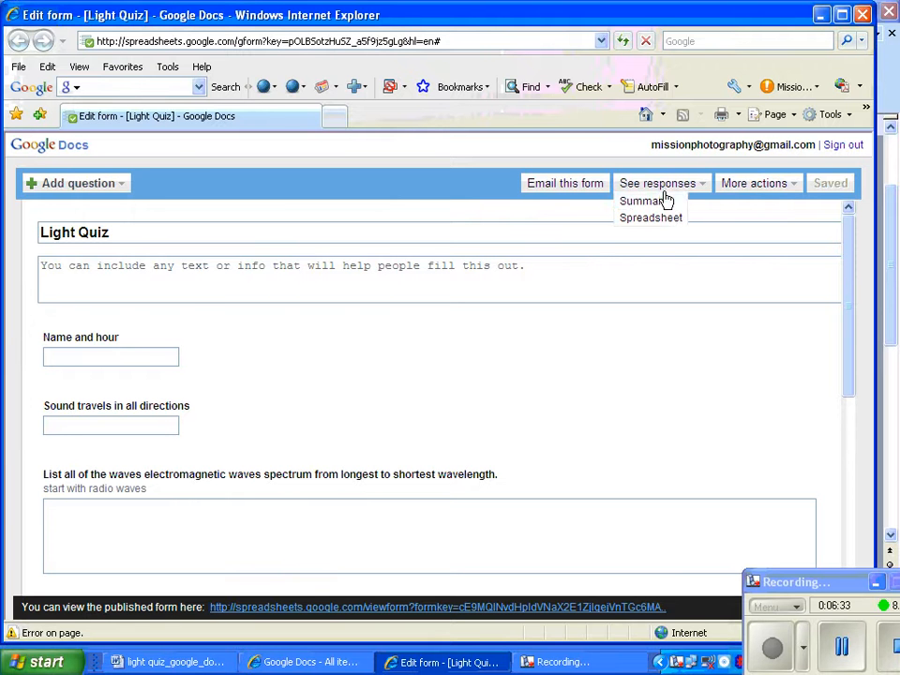
left_click(666, 217)
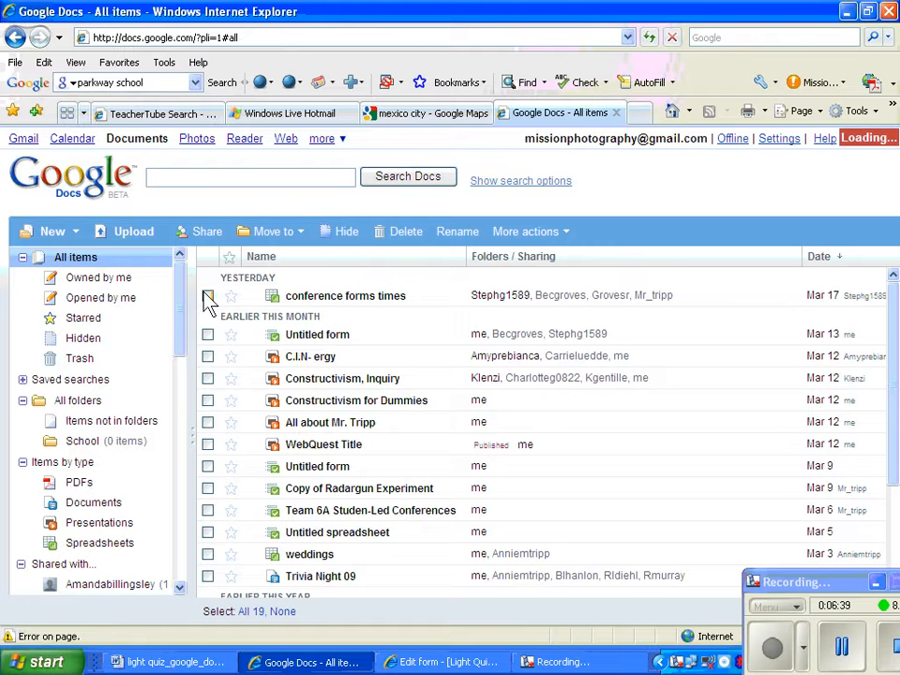
left_click(102, 544)
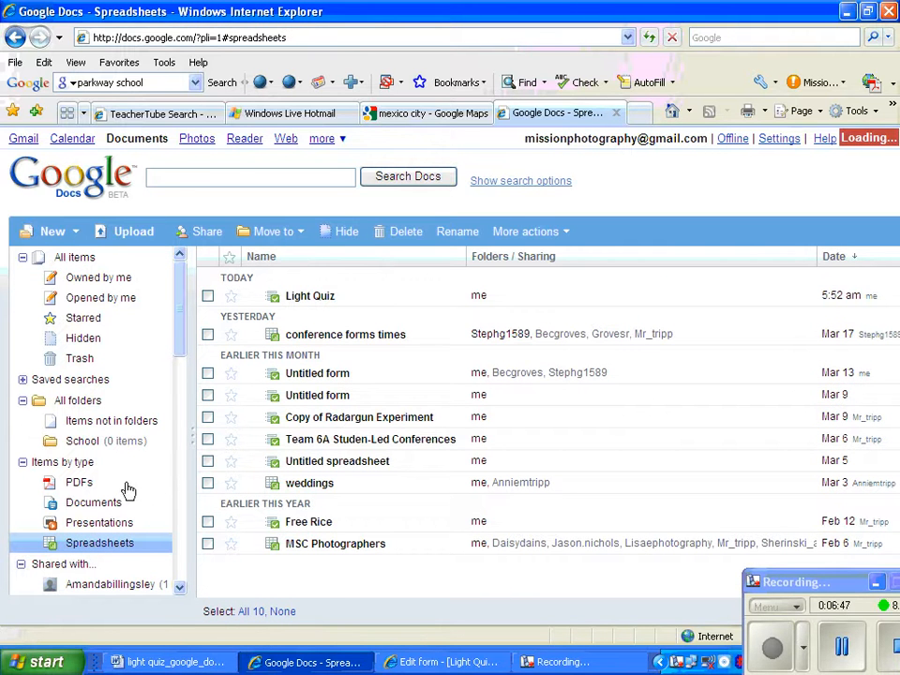
left_click(313, 301)
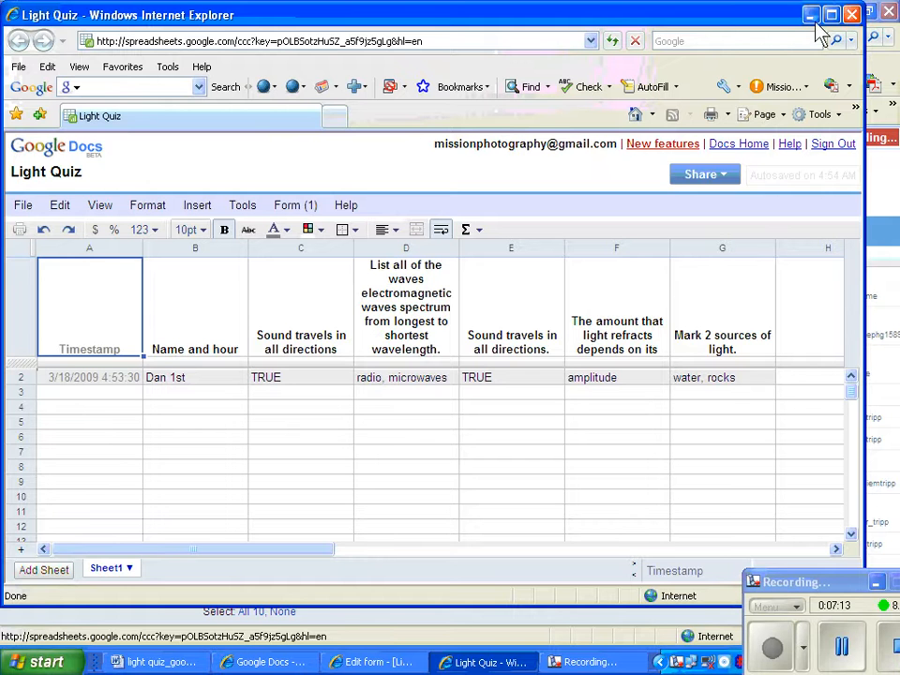
left_click(851, 15)
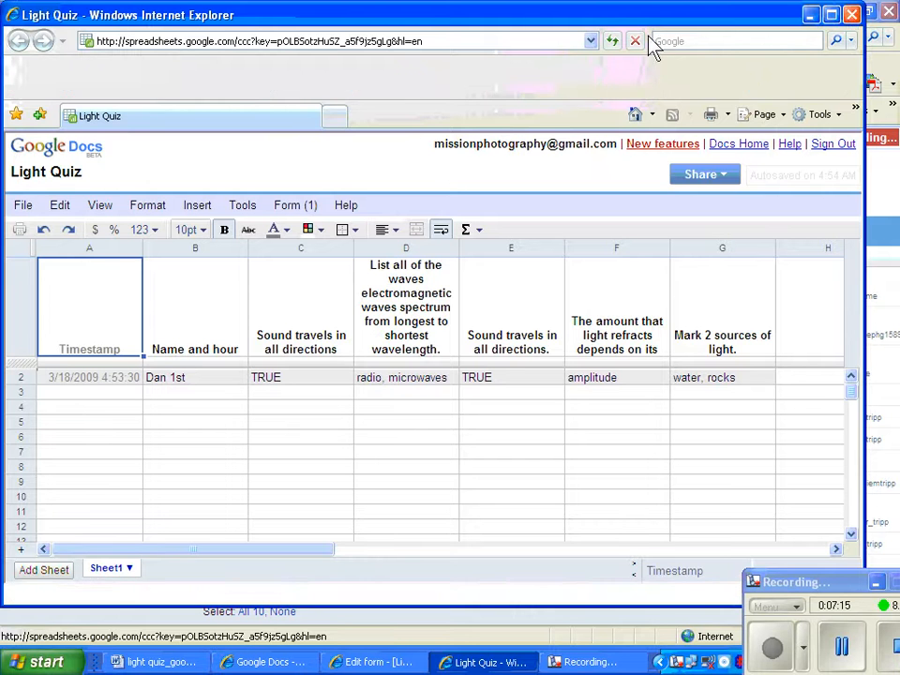